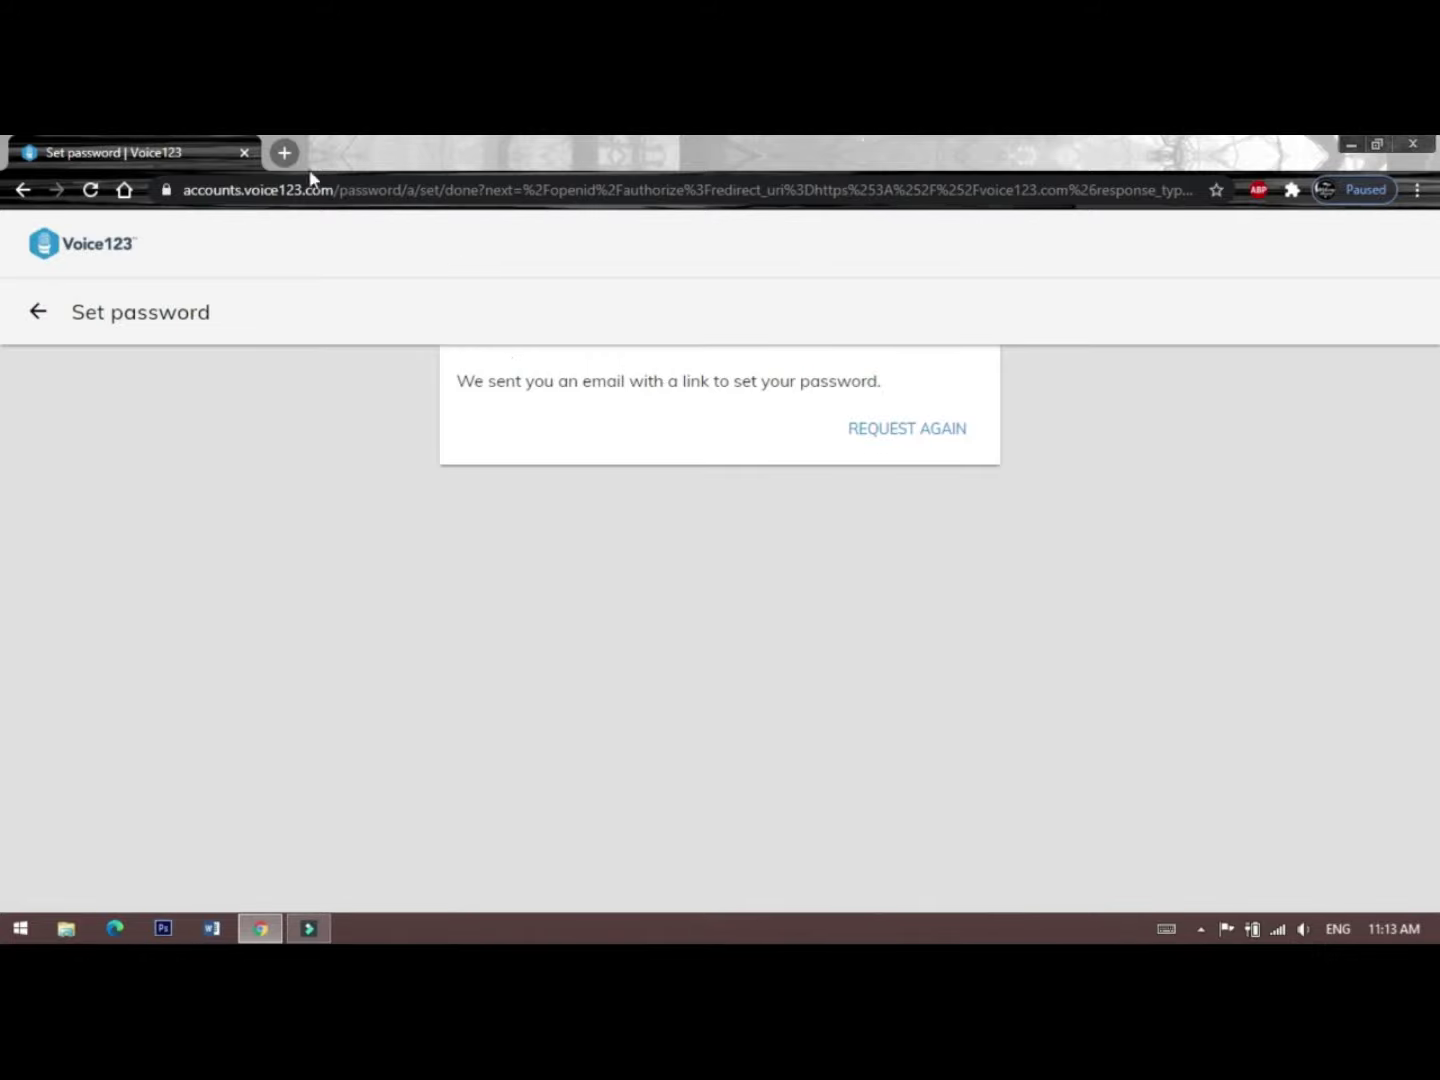
Open gmail.com in a new browser tab, go to the Google sign-in page and close the Gmail landing page.
left_click(284, 151)
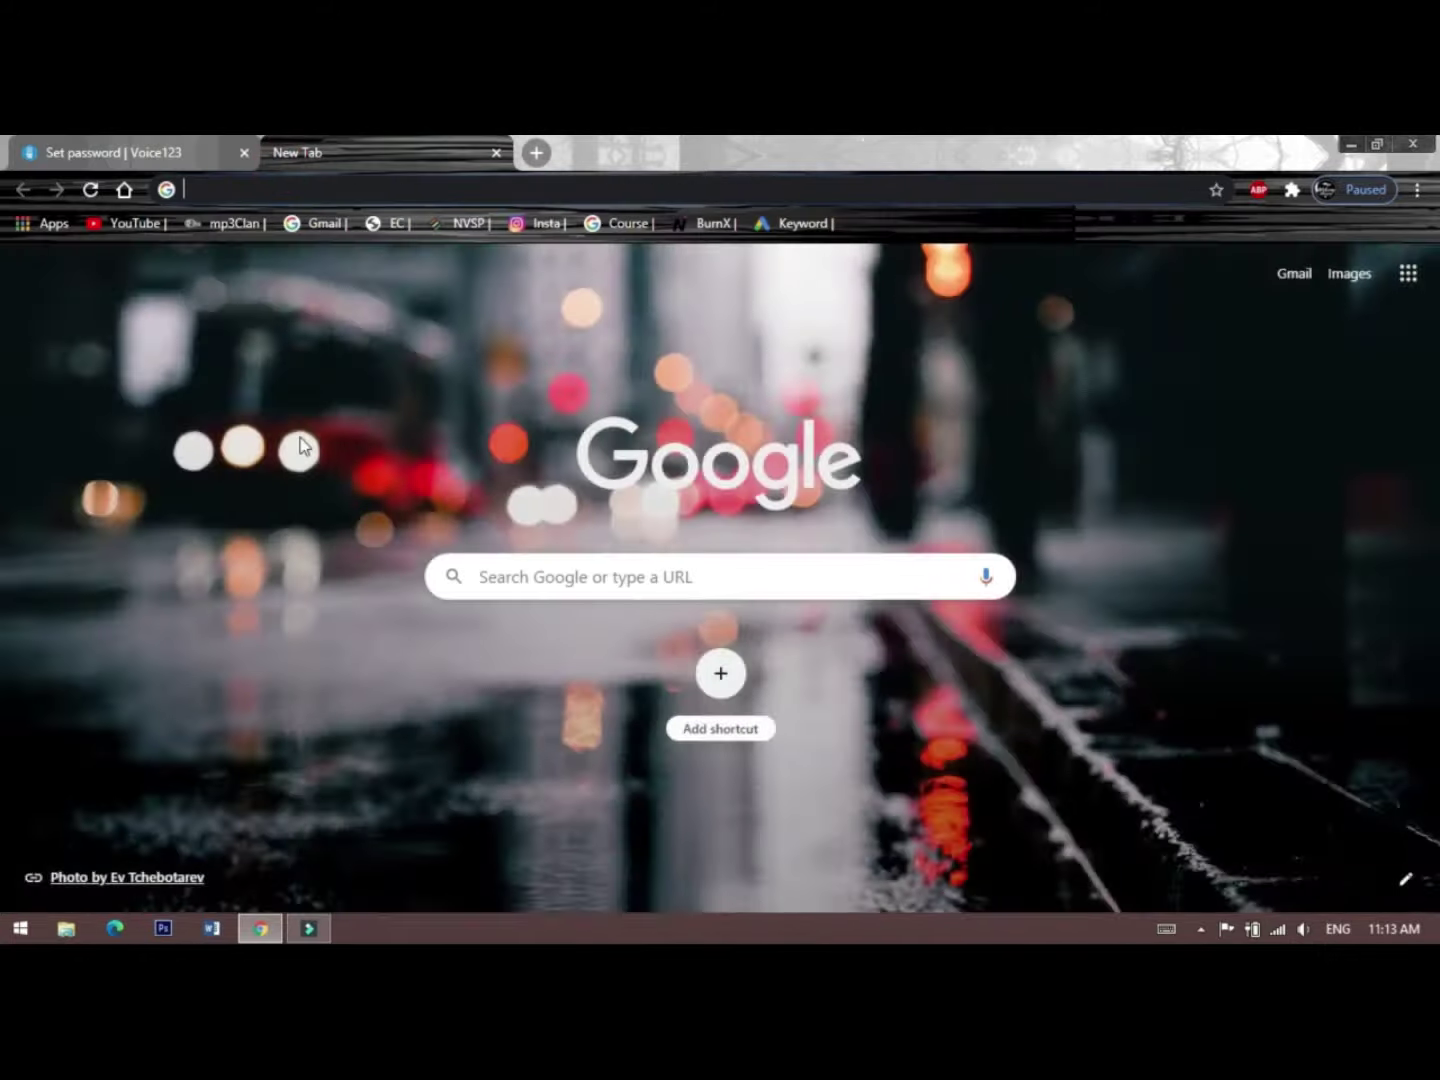
type("gmail.com")
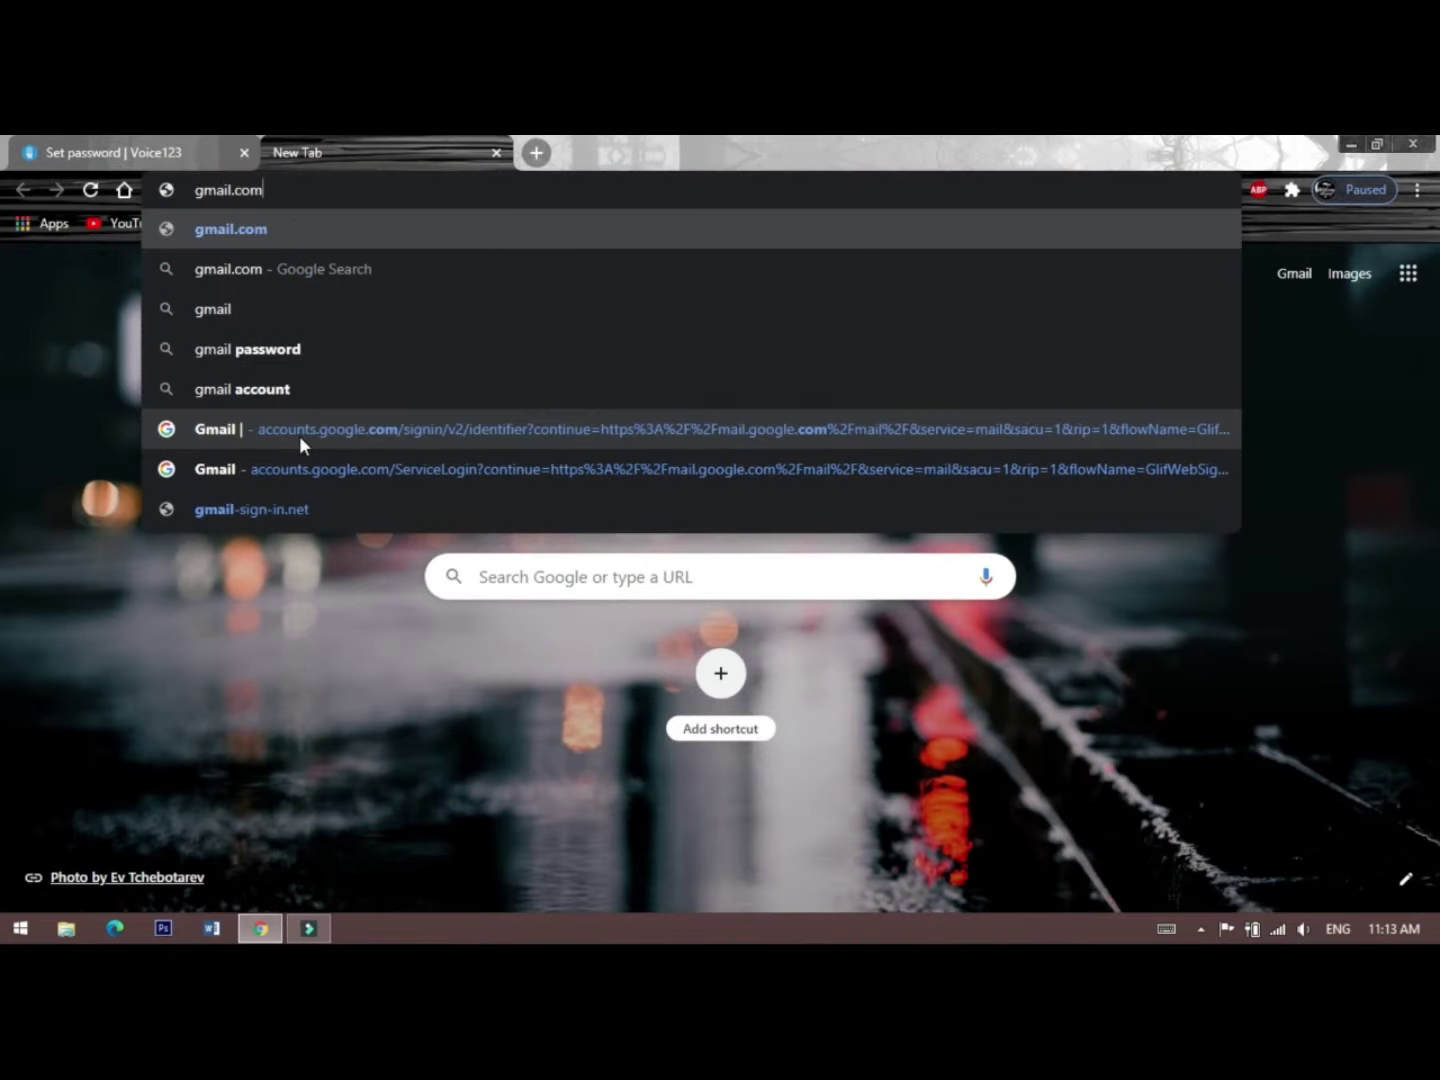
key("Return")
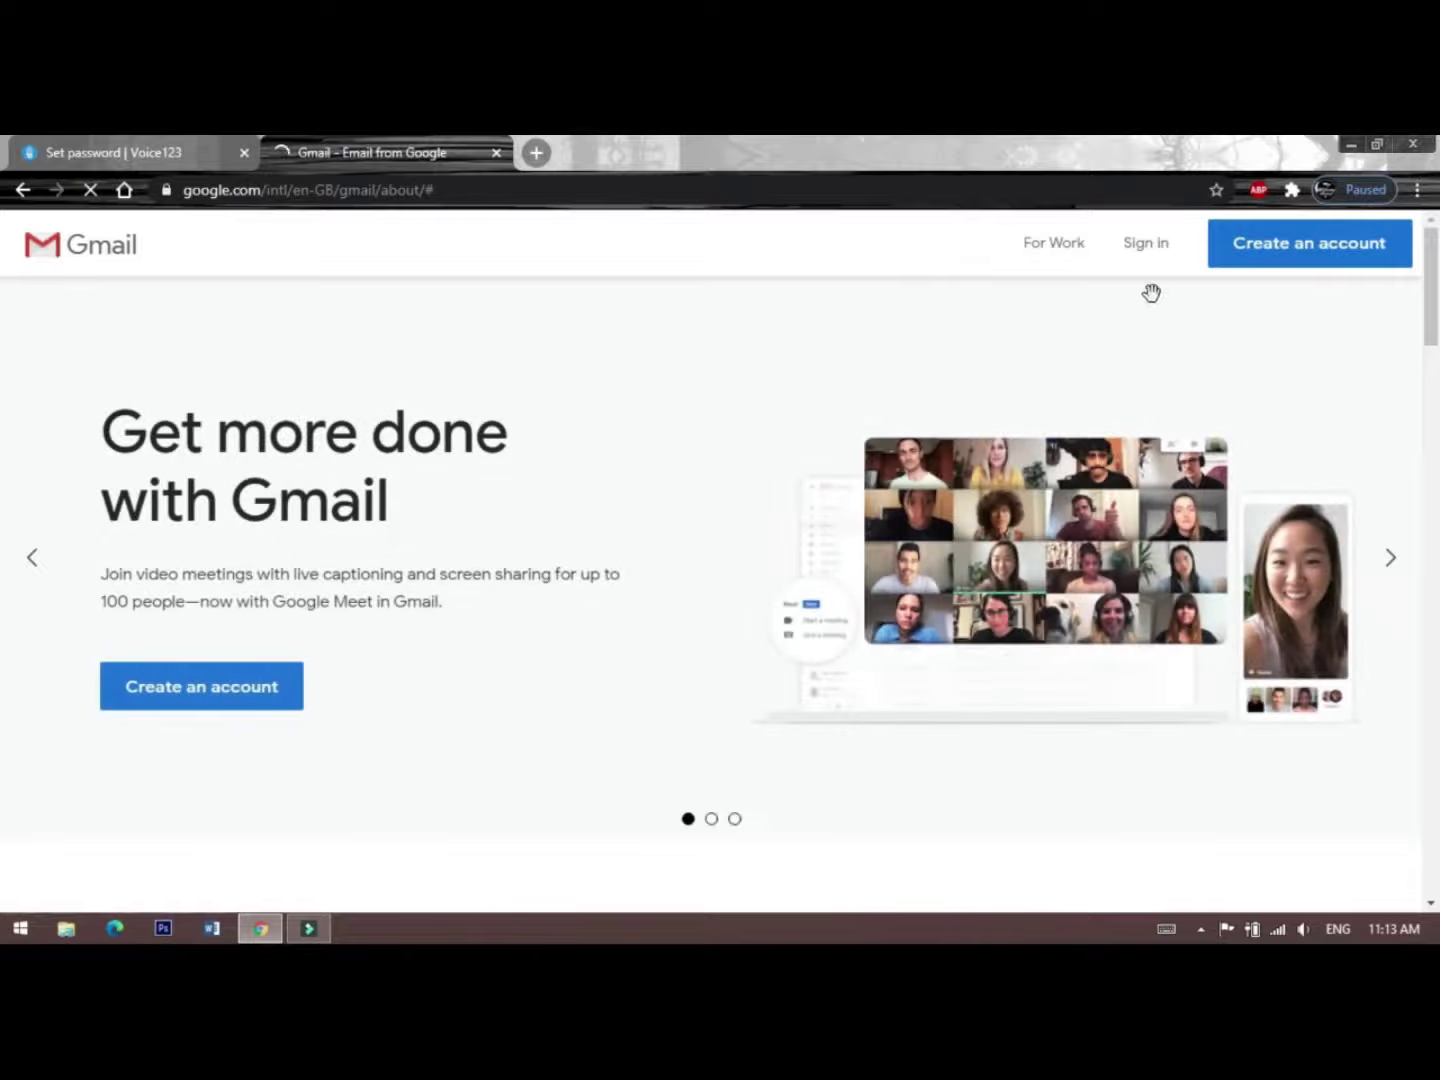
left_click(1150, 250)
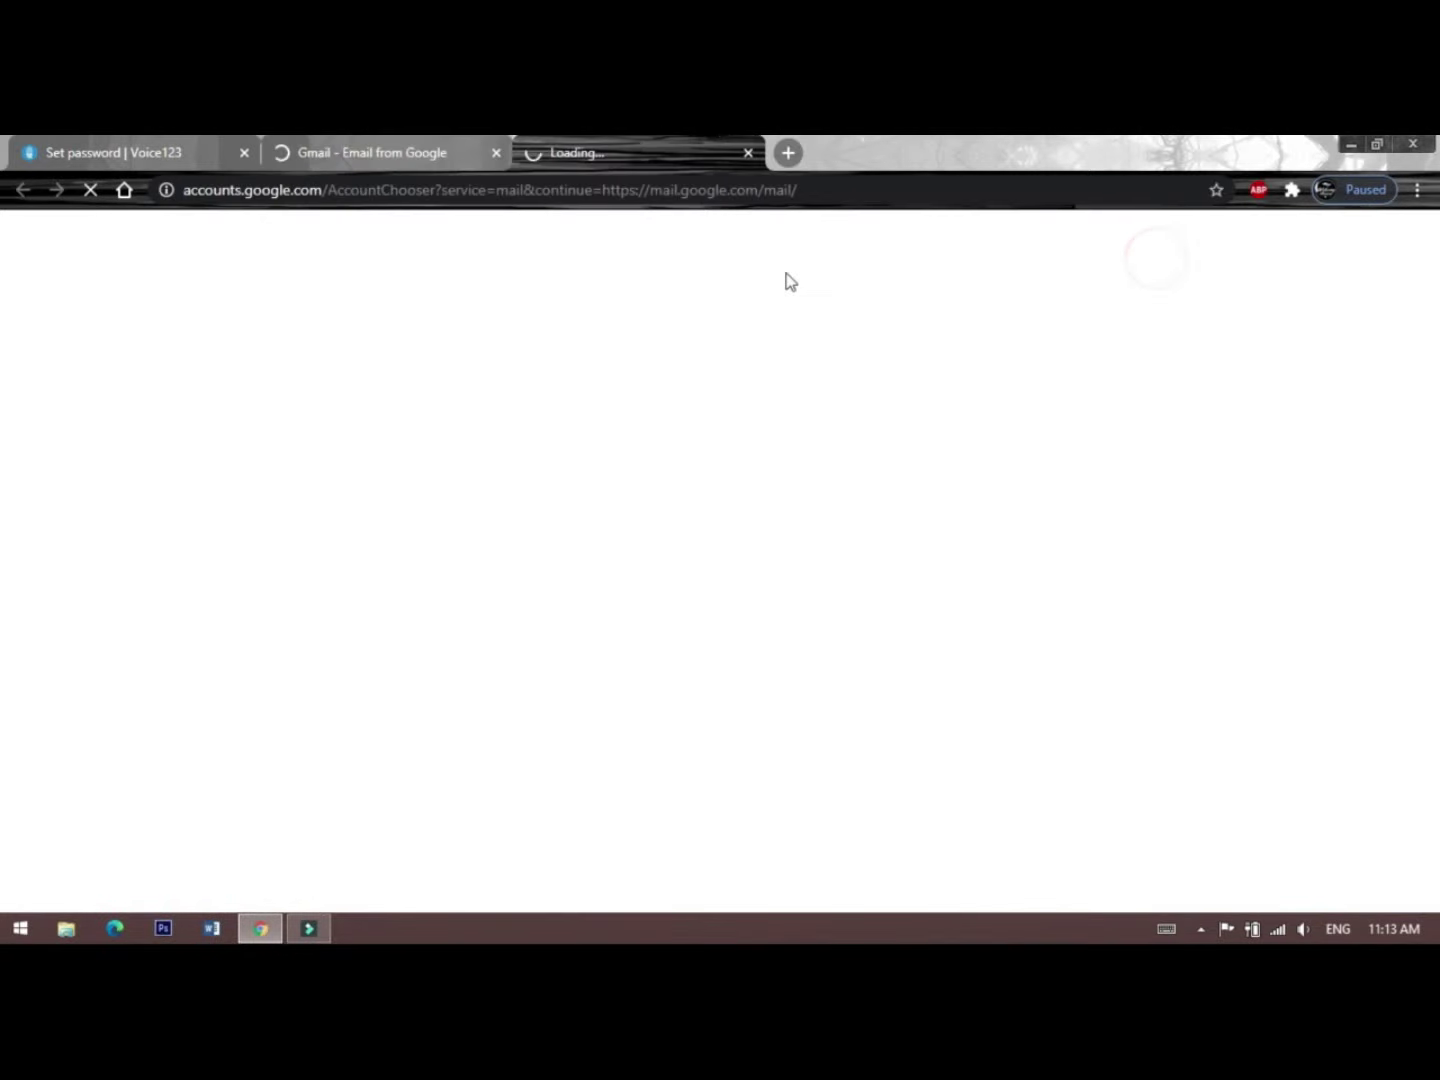
left_click(496, 153)
Sign in to Gmail with the account's e-mail address and the account password.
left_click(623, 519)
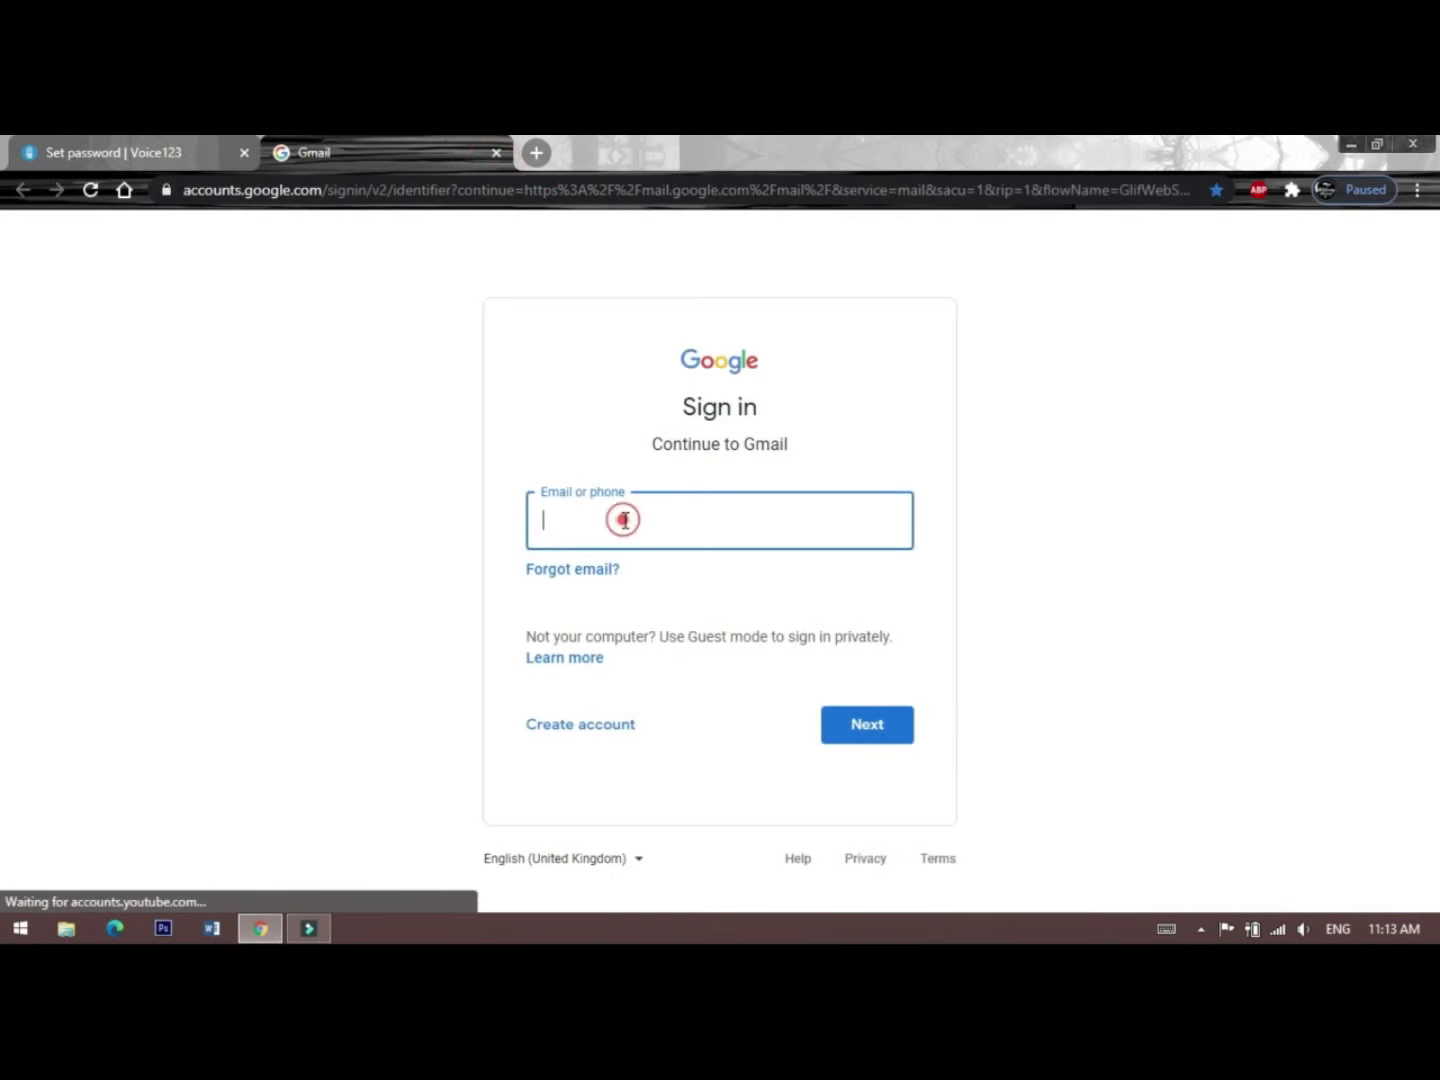
type("[blurred email]")
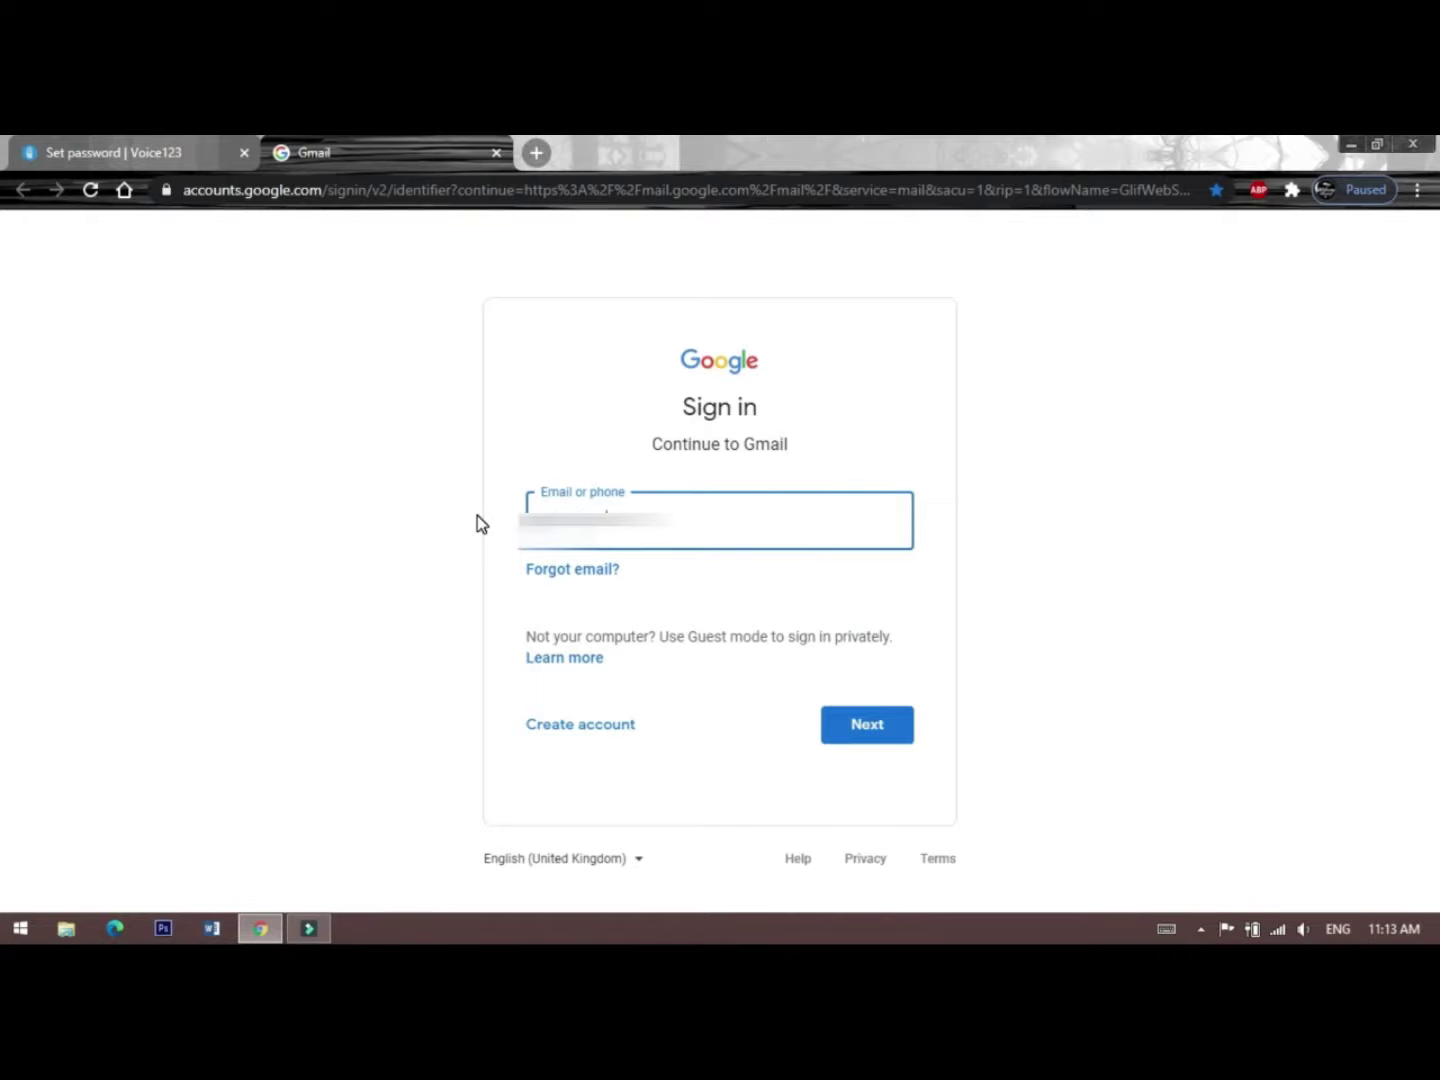
key("Return")
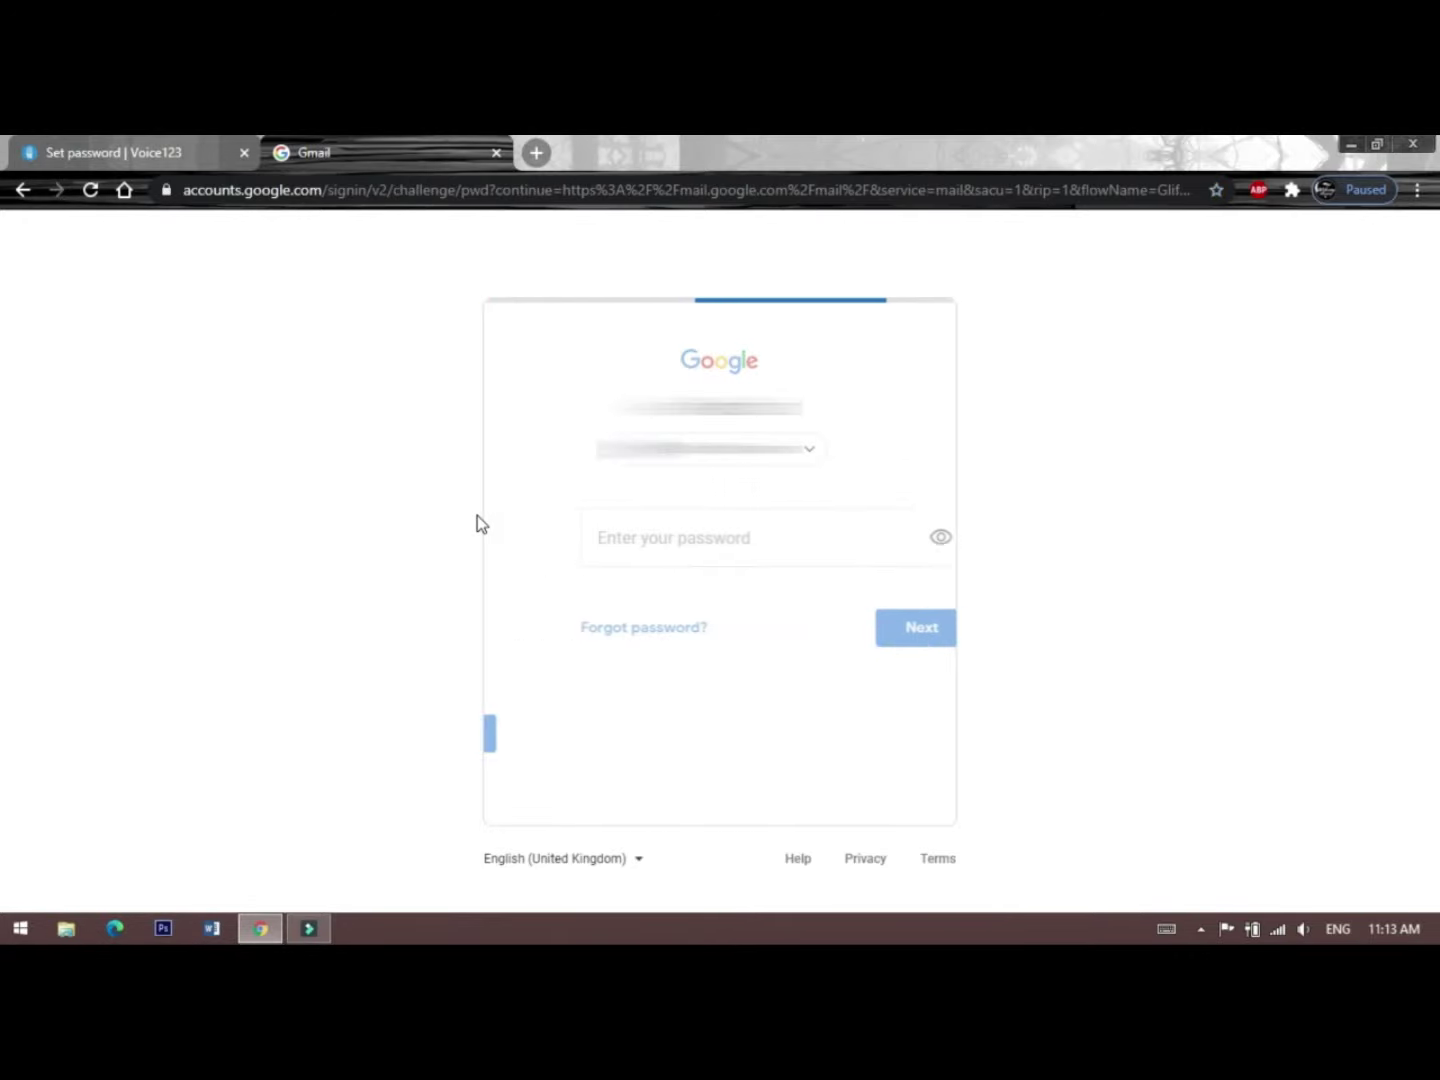
type("***********")
key("Return")
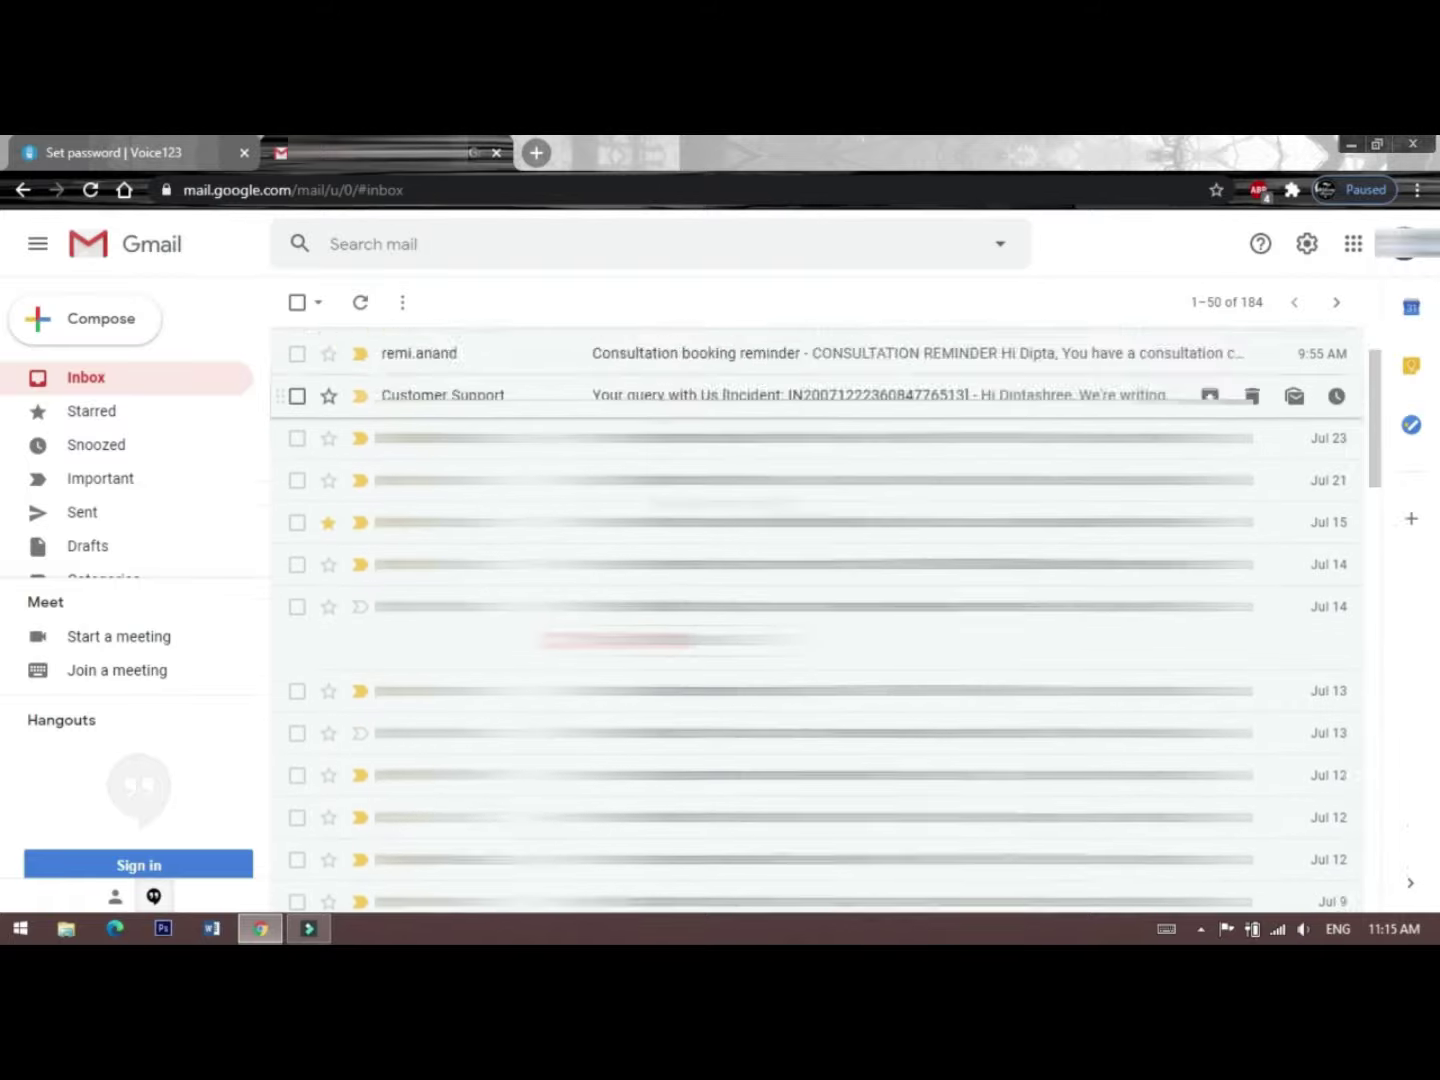
Reload the Gmail inbox and request a magic sign-in link via email on the Voice123 site.
left_click(90, 189)
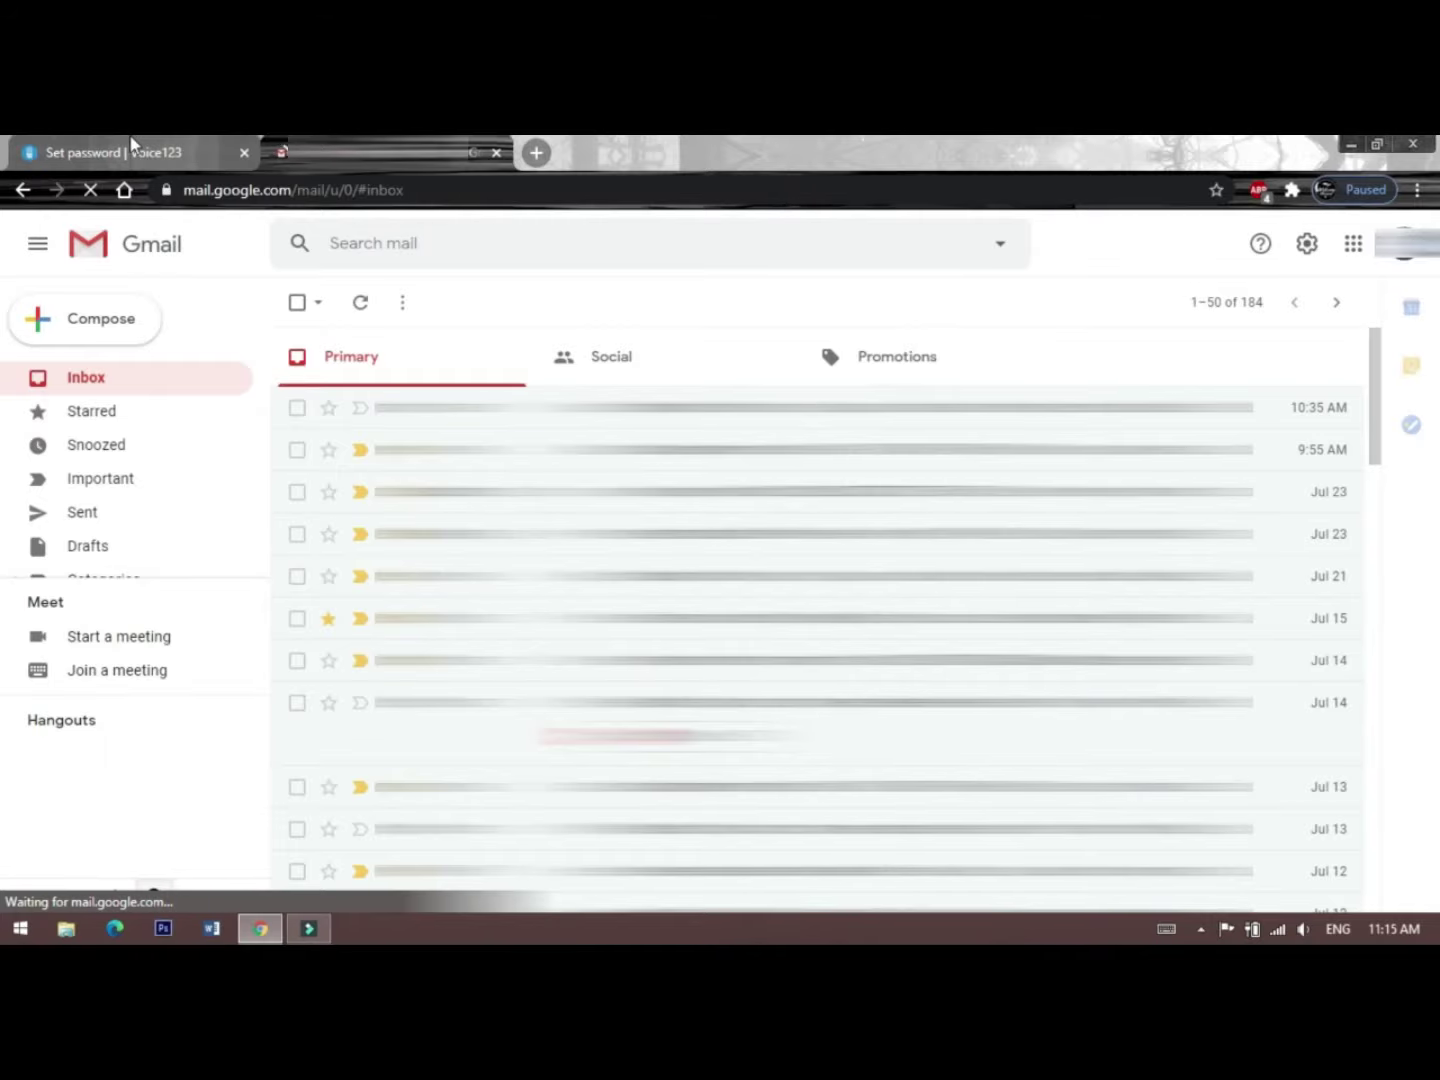
left_click(172, 155)
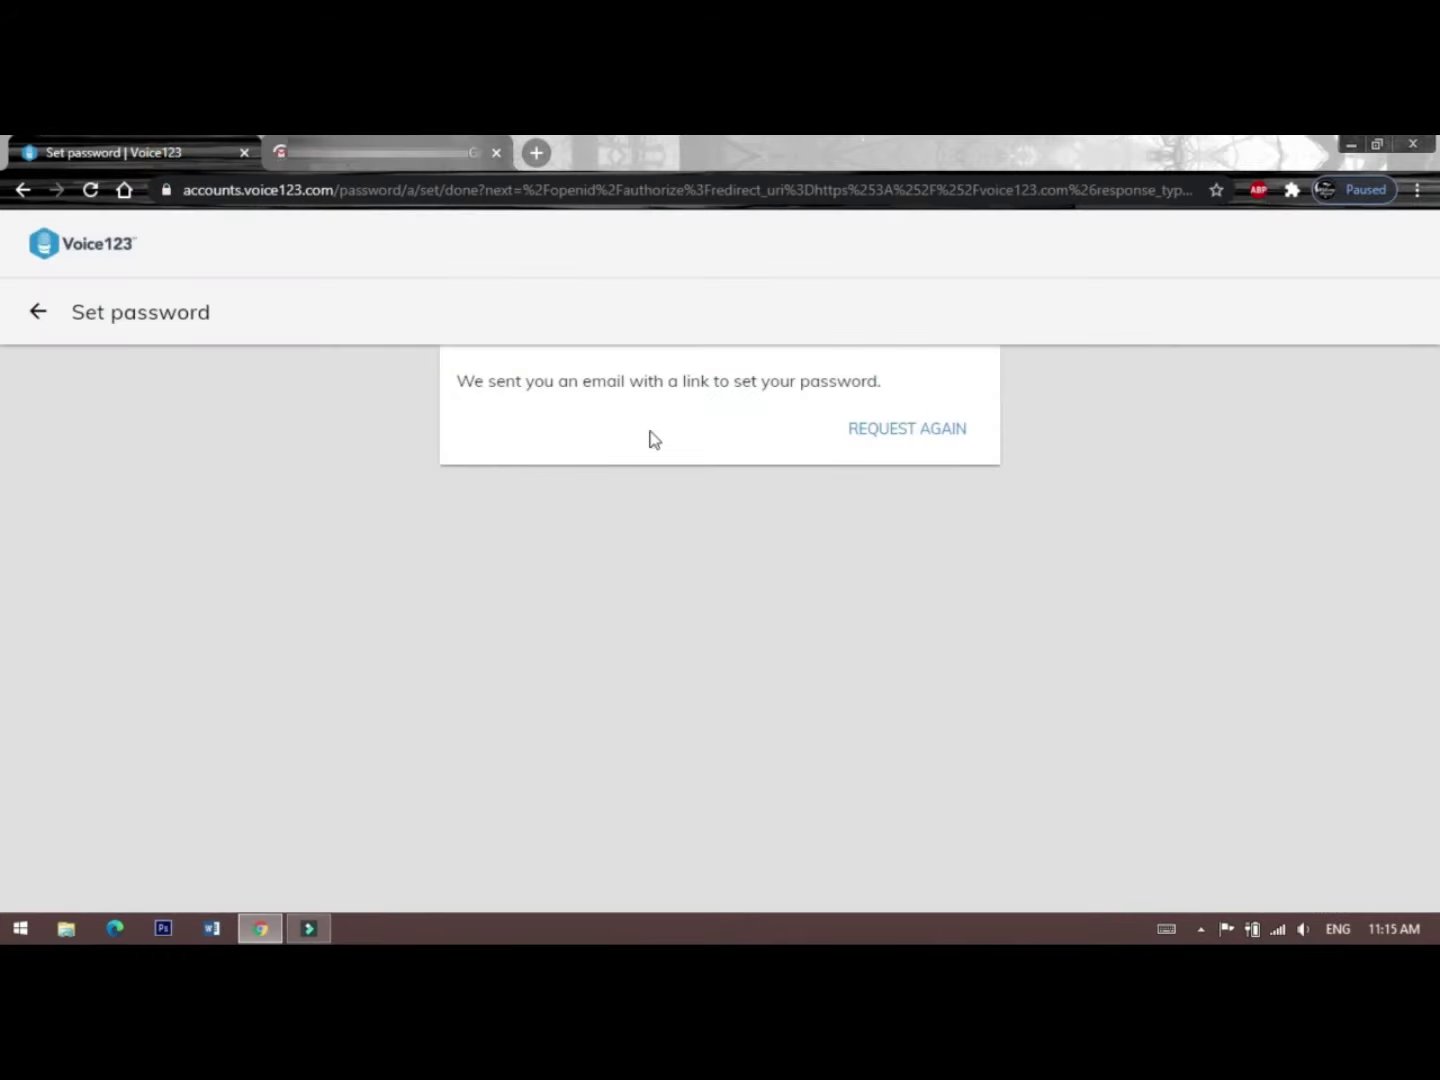
left_click(895, 438)
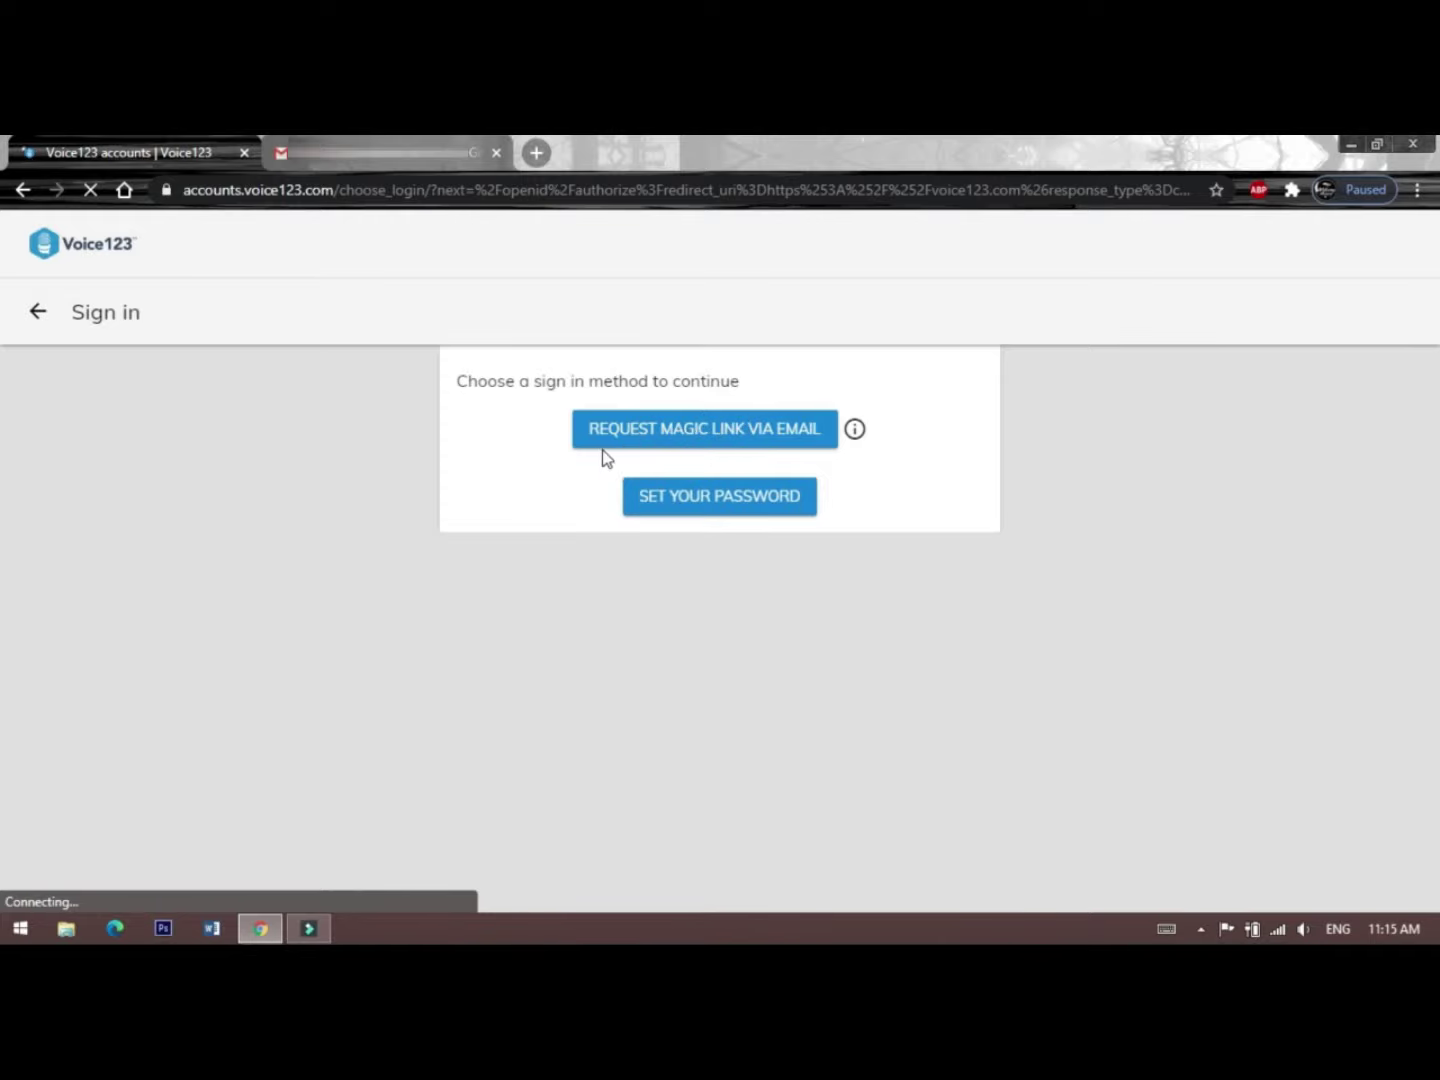
left_click(725, 427)
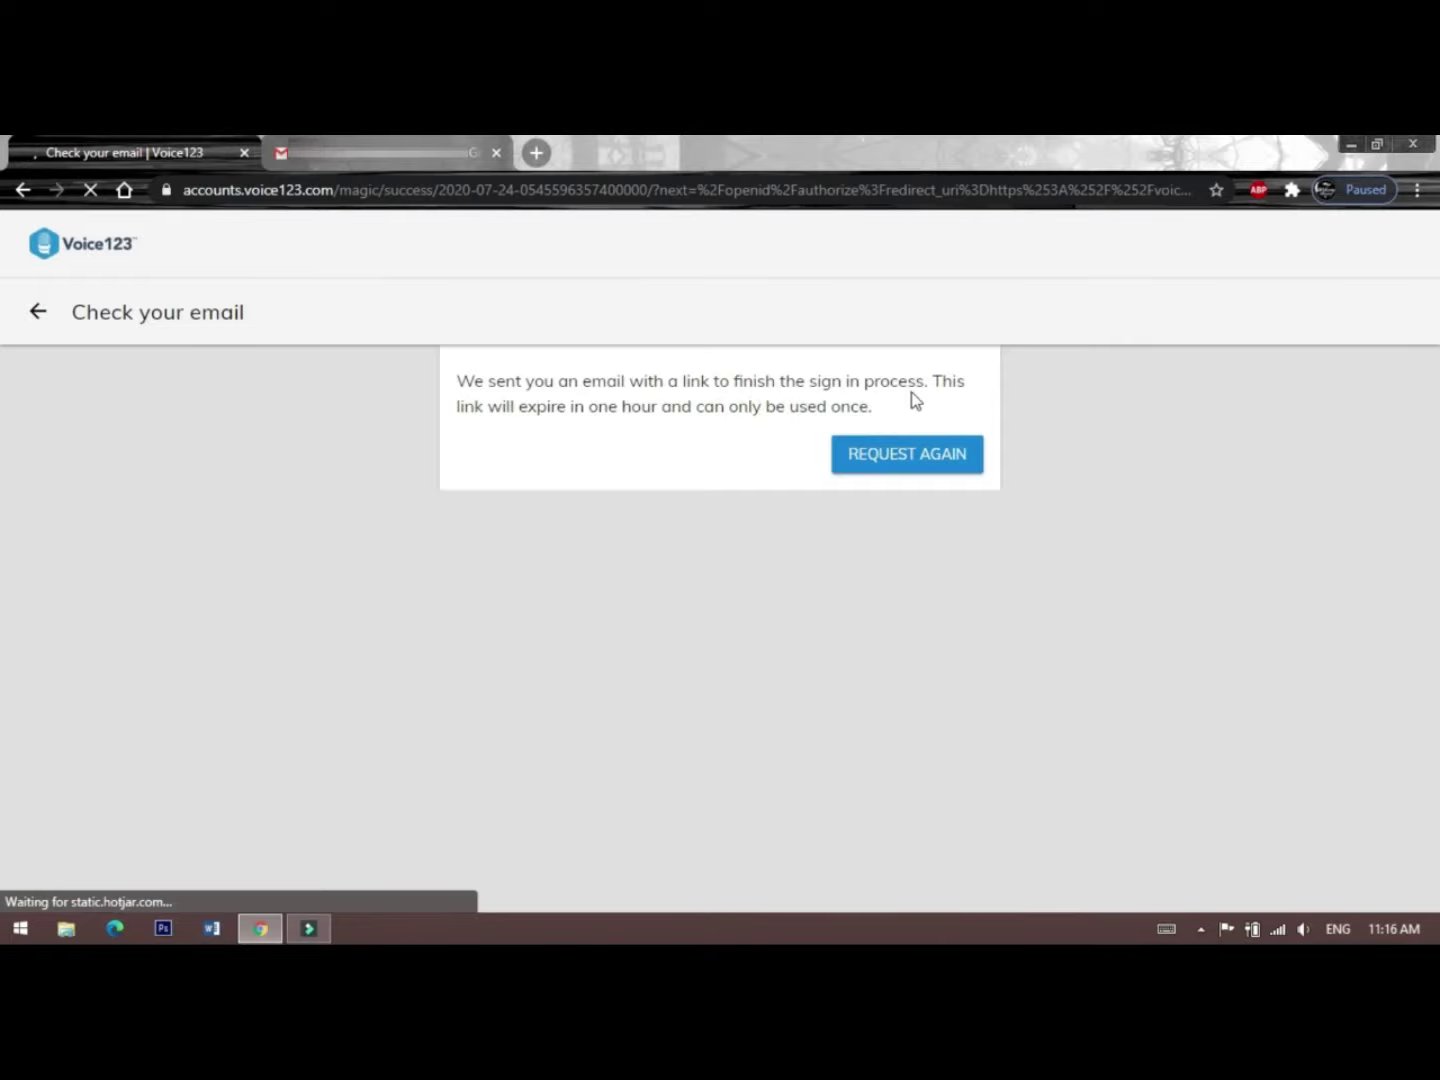
Reload the Gmail inbox and look through the message list for the Voice123 sign-in email.
left_click(320, 152)
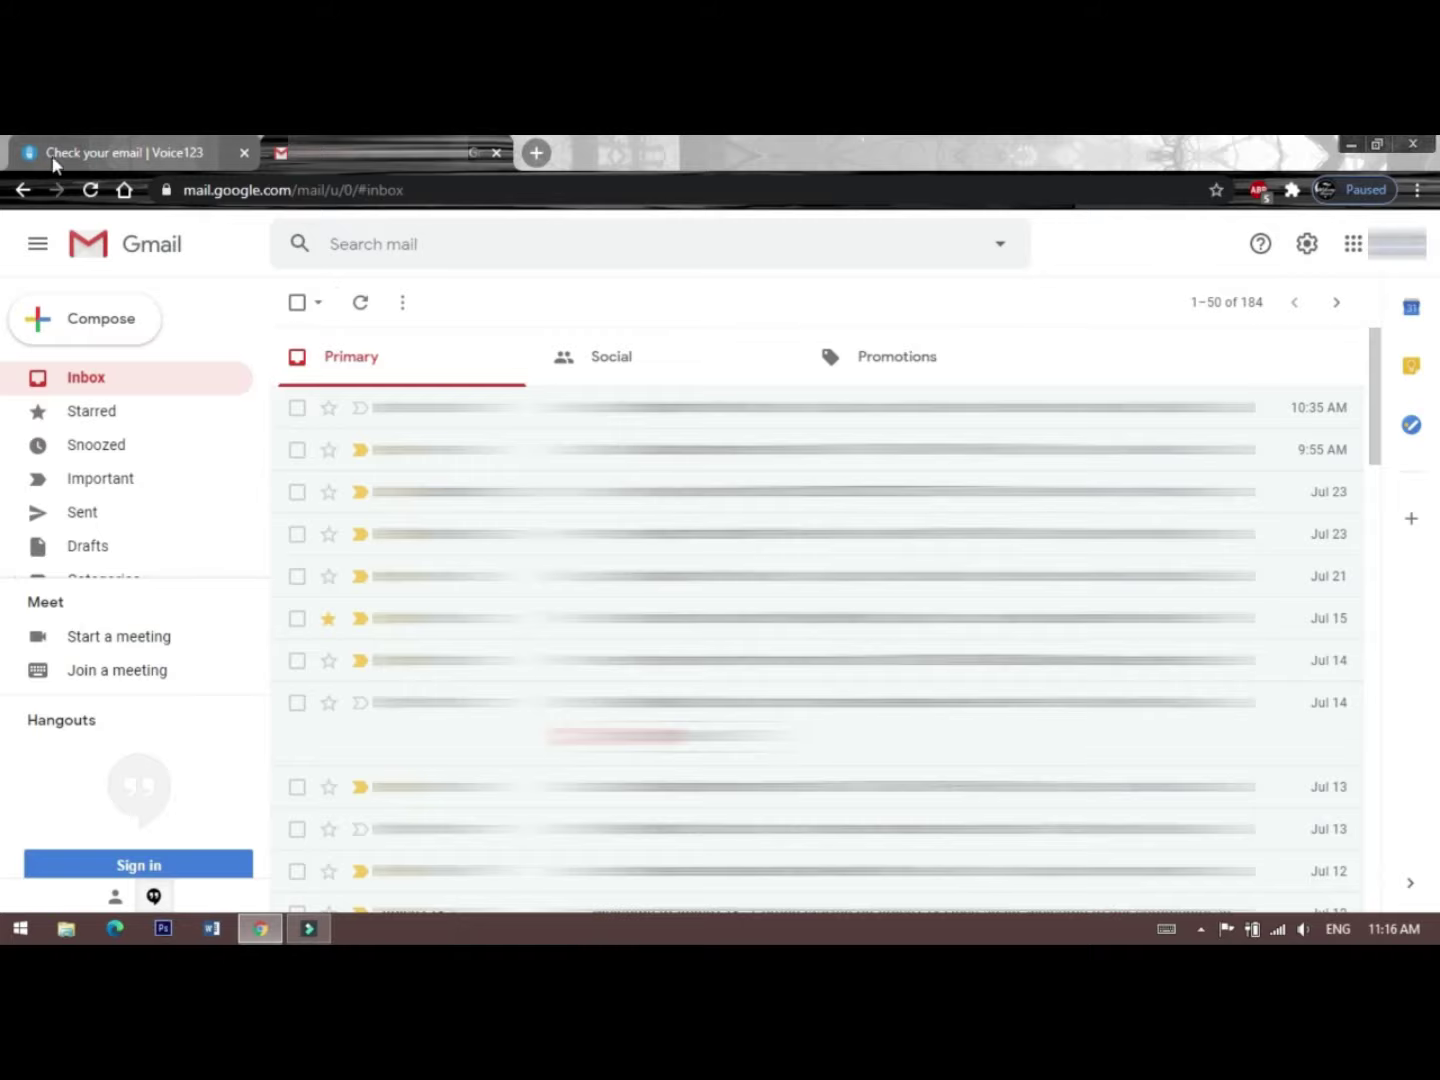
left_click(92, 191)
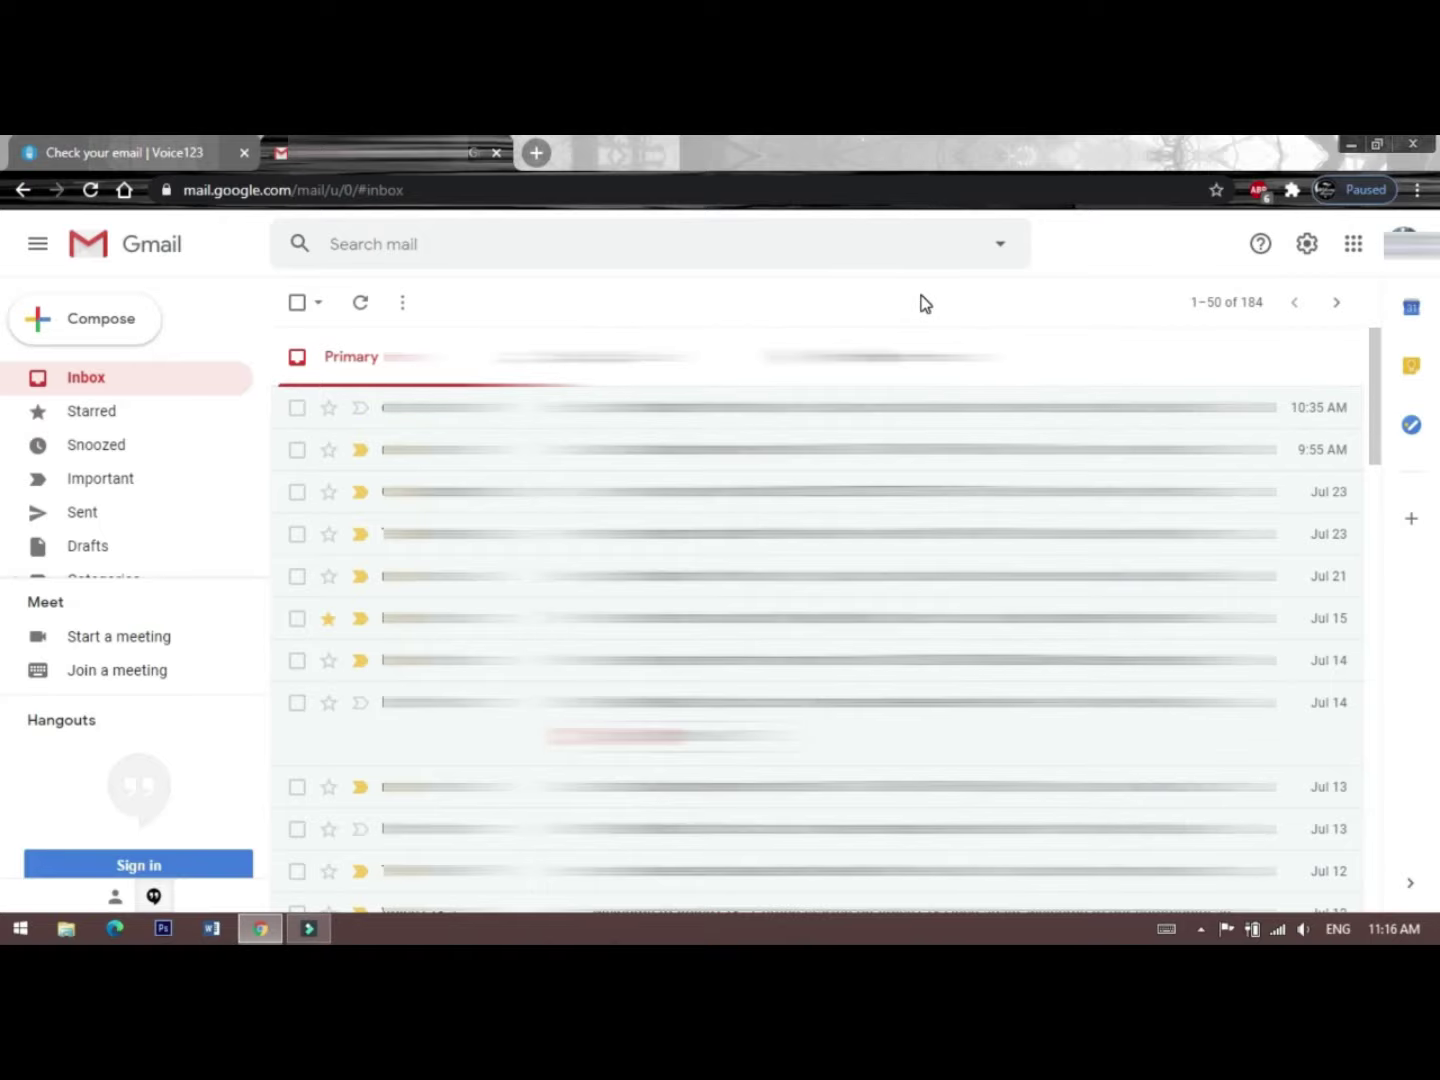
scroll(930, 530, "down", 5)
scroll(930, 530, "up", 5)
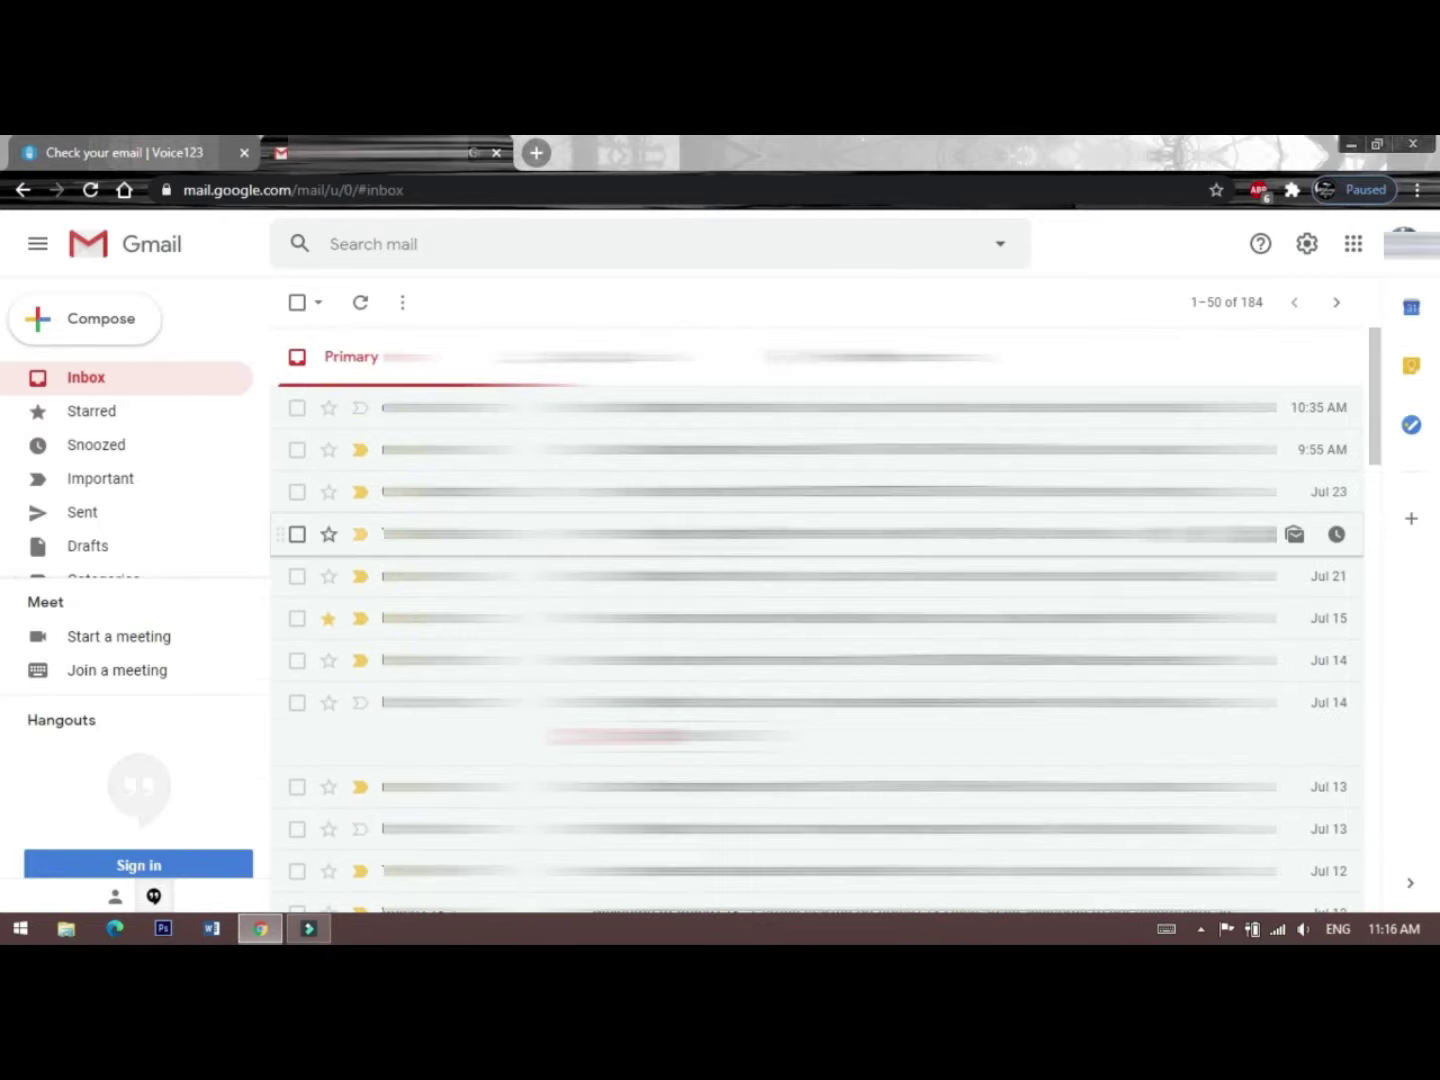
Return to the Voice123 sign-in page that offers email, Google, Facebook and Linkedin sign-in.
left_click(149, 153)
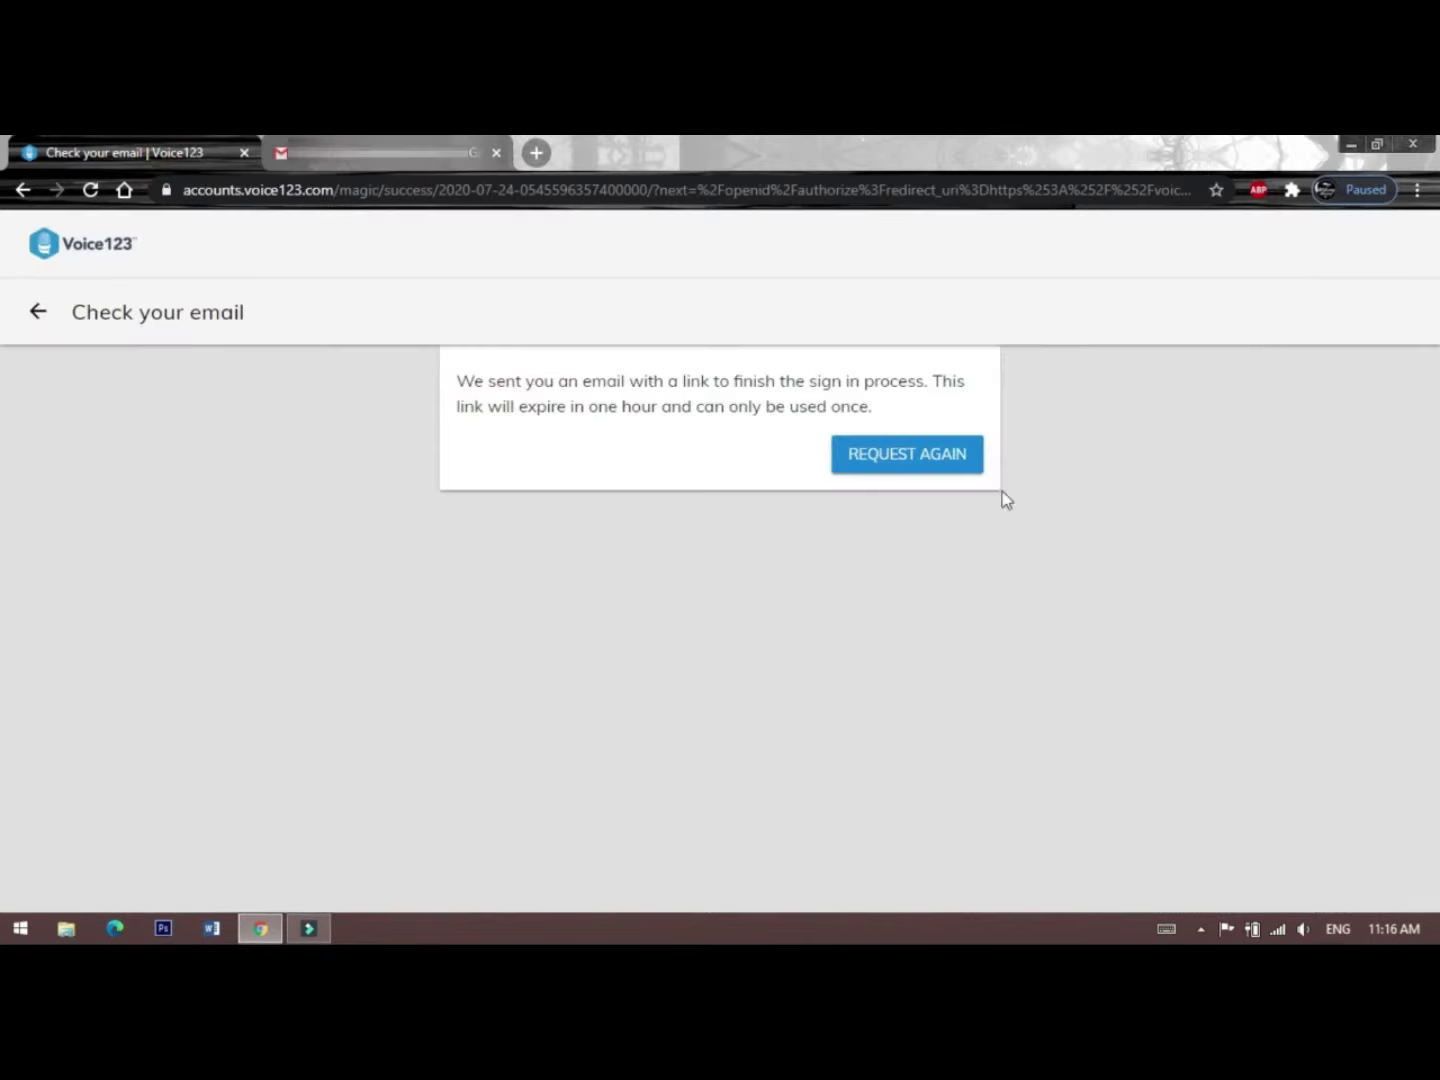
left_click(912, 476)
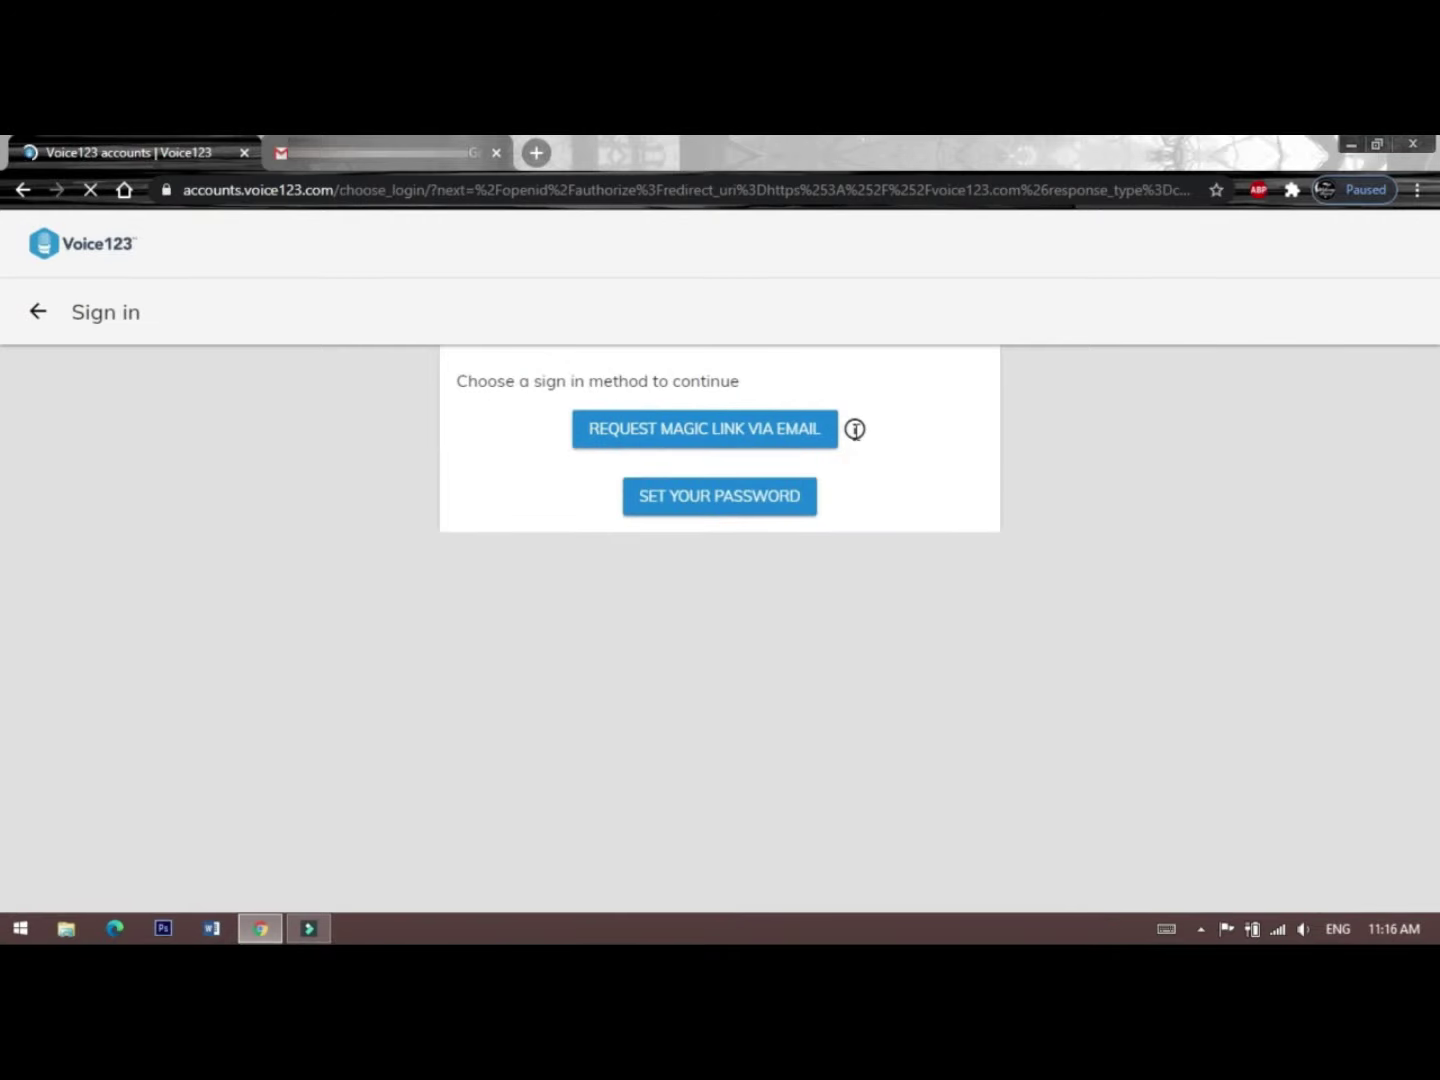
key("ctrl+Tab")
left_click(83, 156)
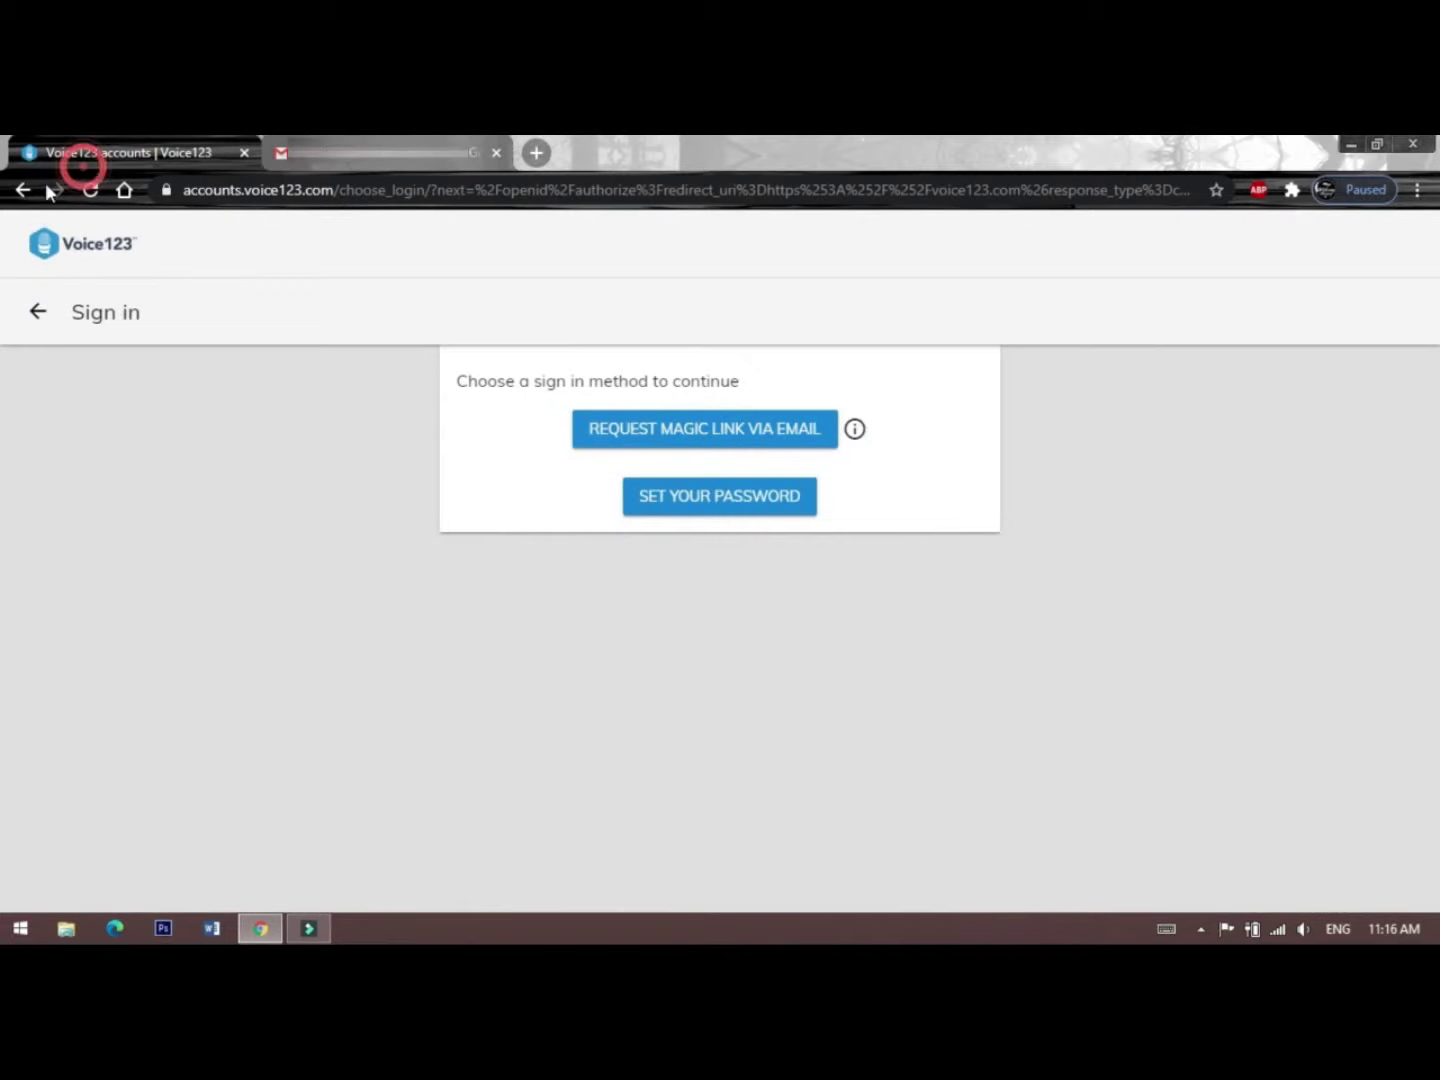
left_click(22, 190)
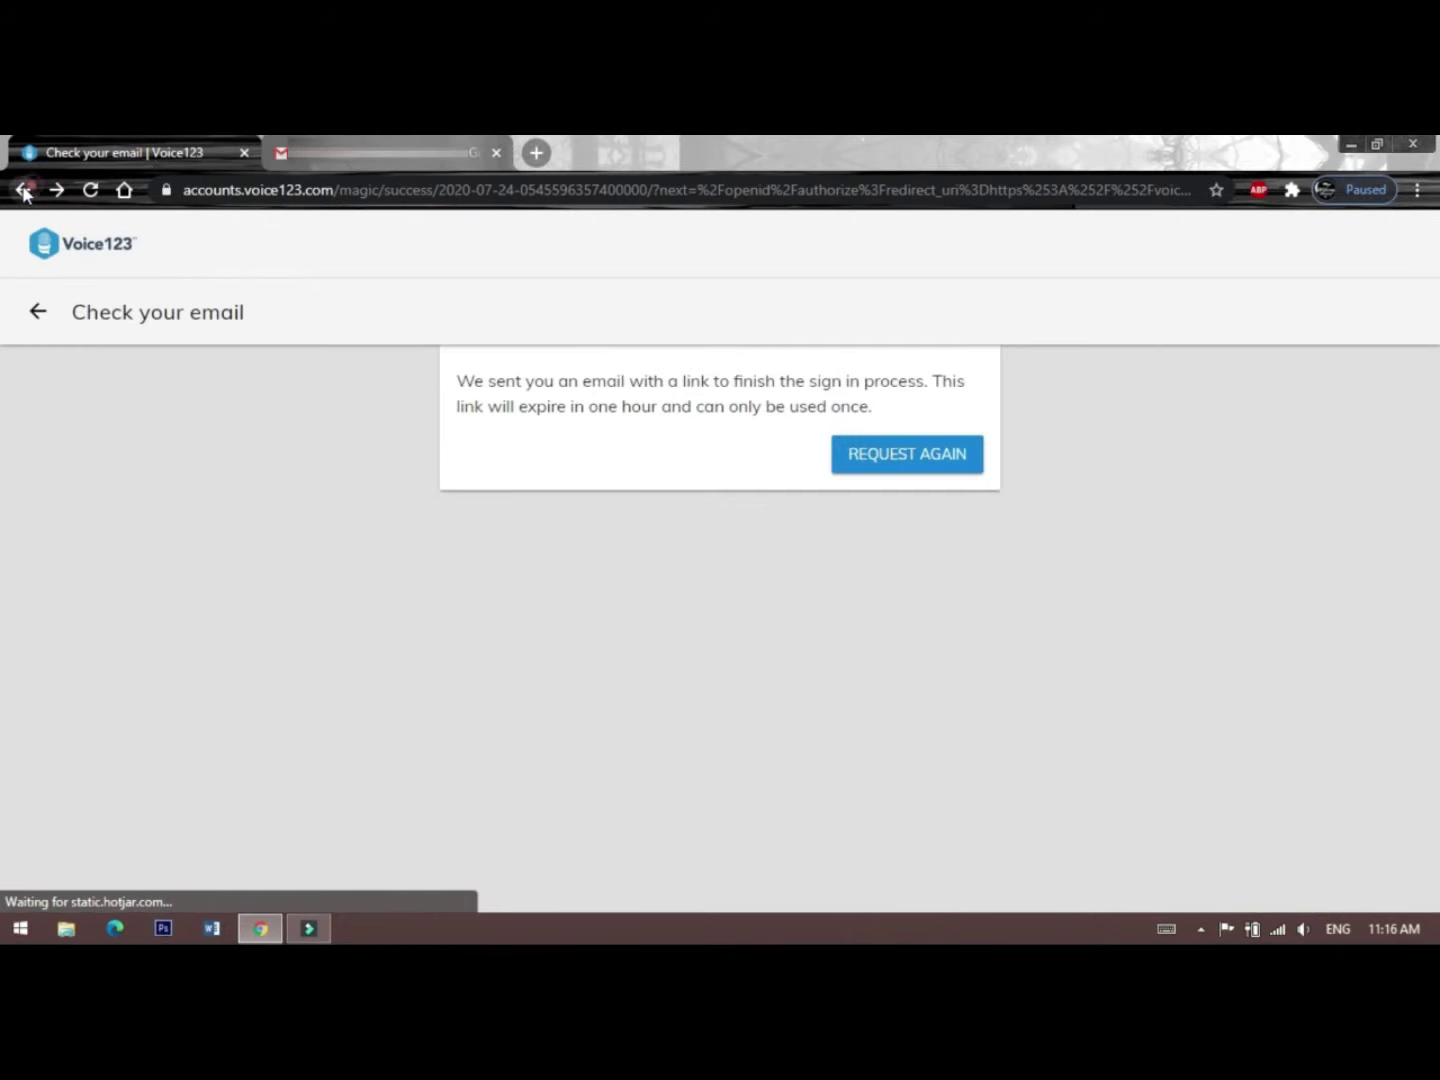
left_click(23, 190)
left_click(40, 313)
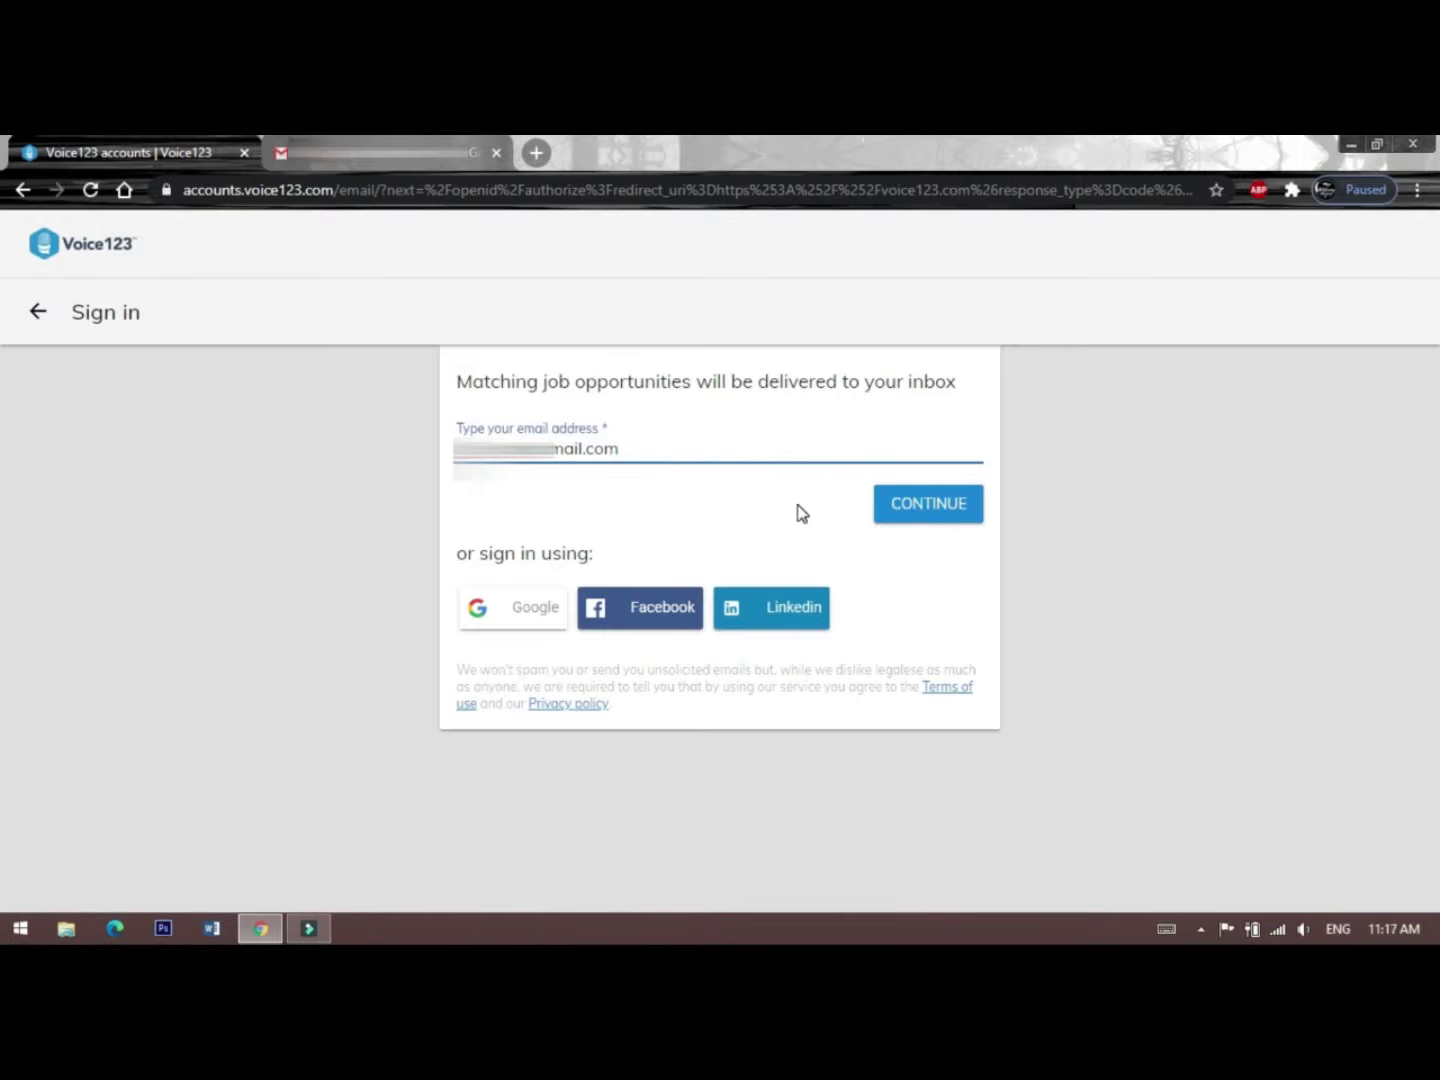
Sign in to Voice123 using the listed Google account and close the #BlackLivesMatter notice.
left_click(906, 508)
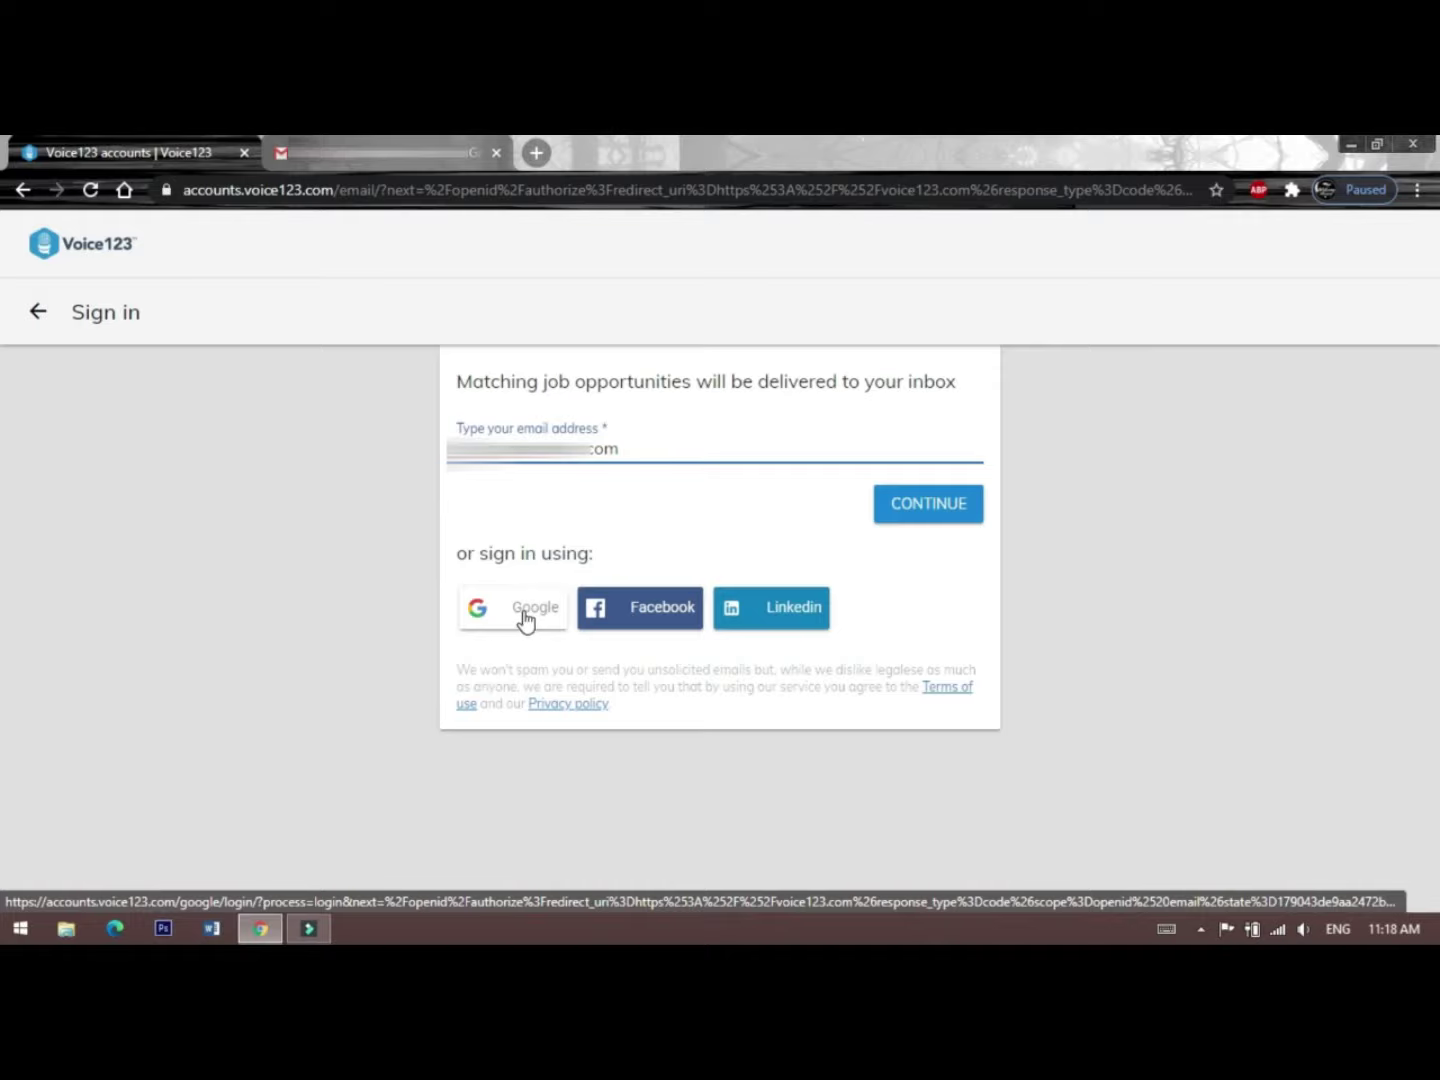
left_click(500, 612)
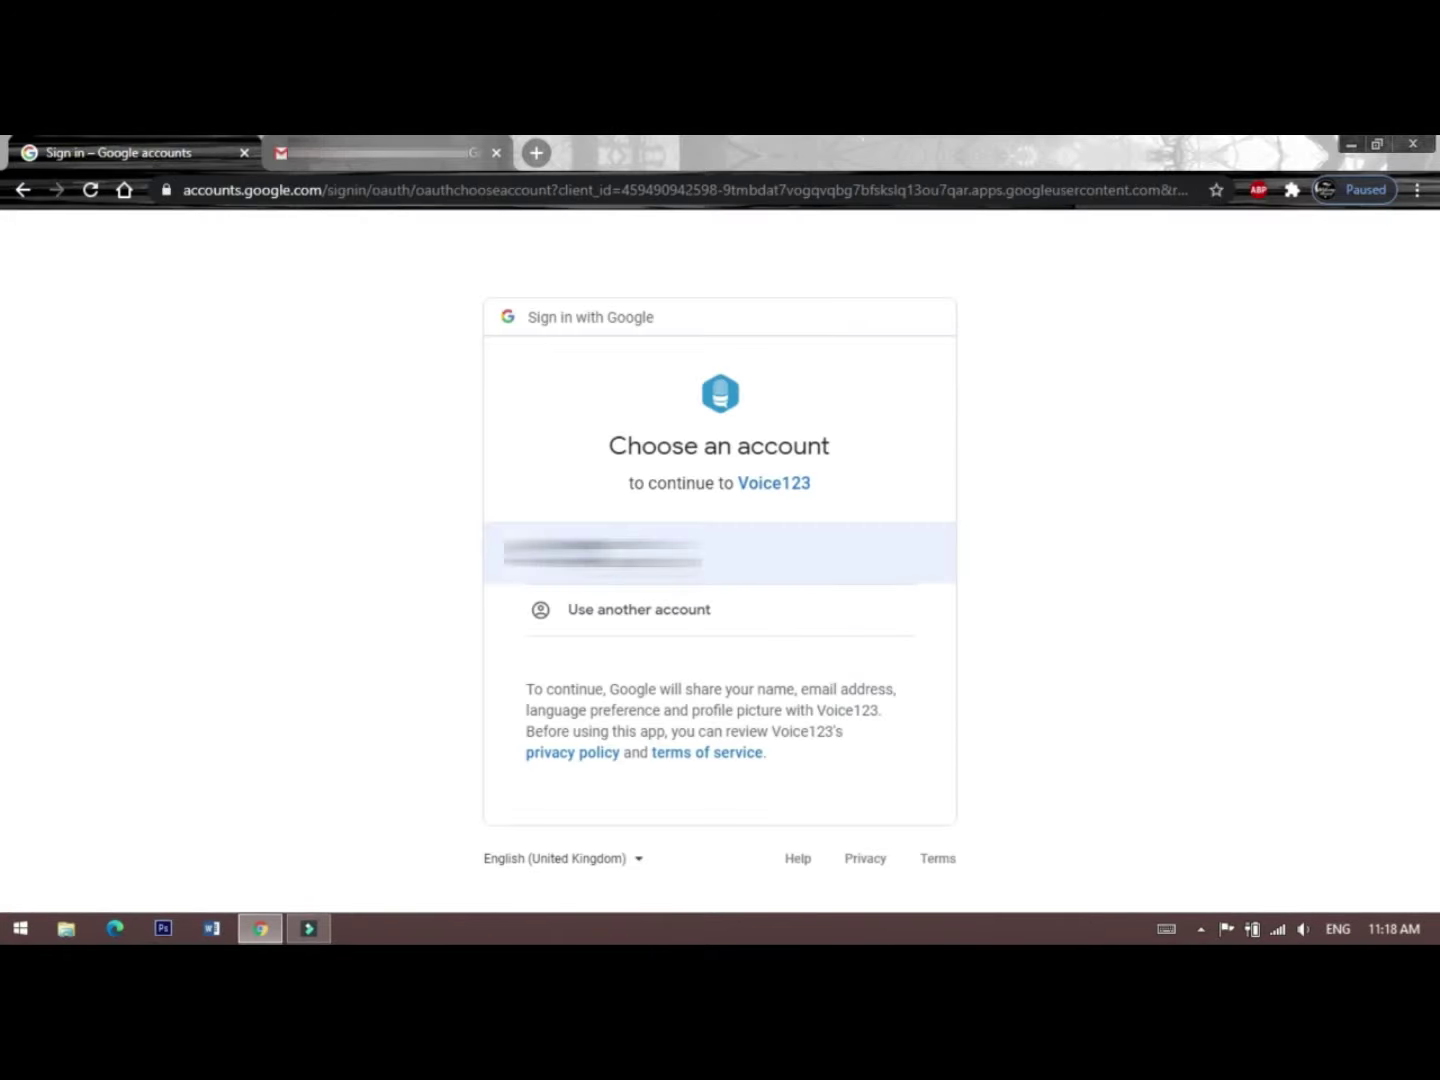
left_click(780, 554)
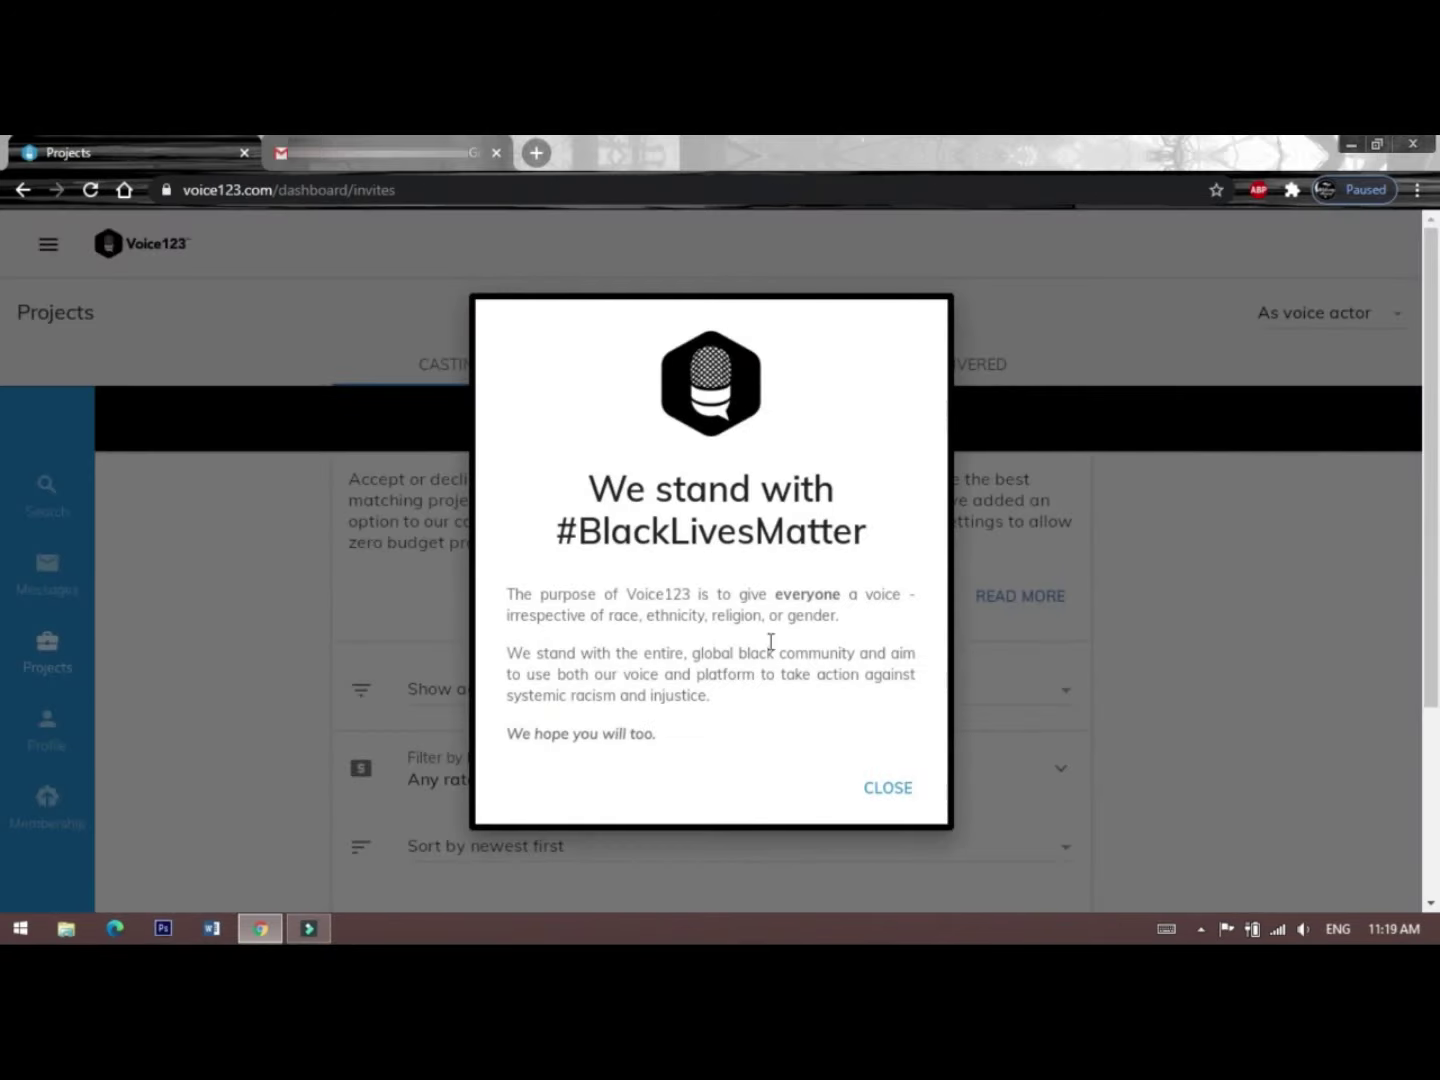
left_click(886, 797)
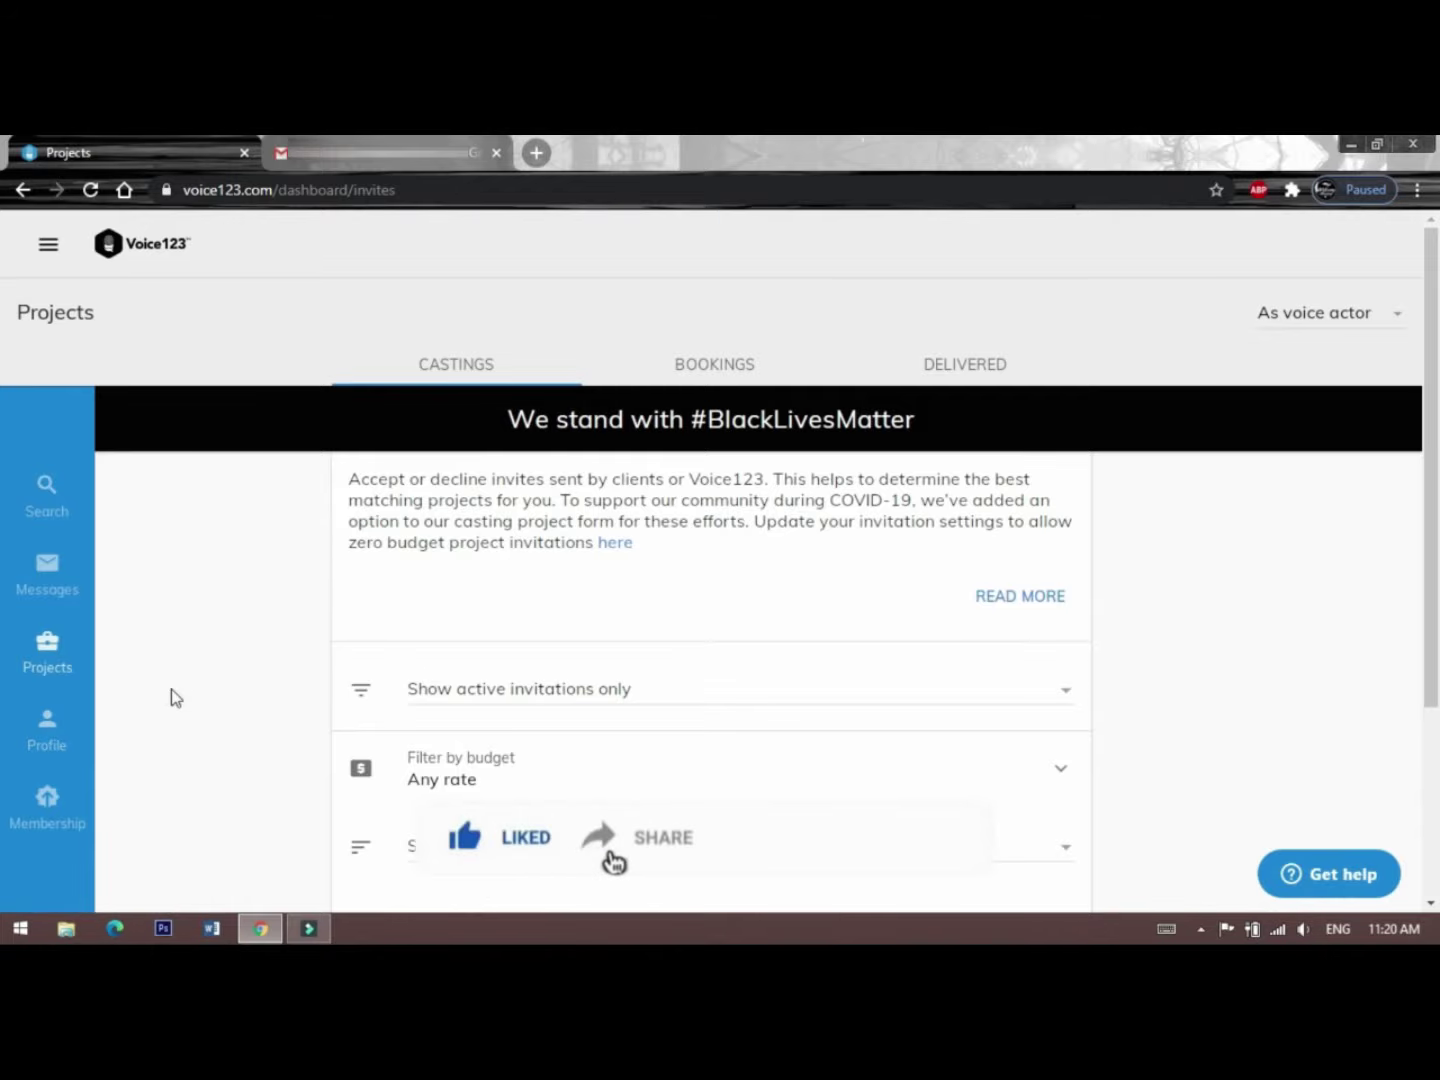
Open the voice actor's Voice123 profile and bring up its About you details for editing.
left_click(44, 745)
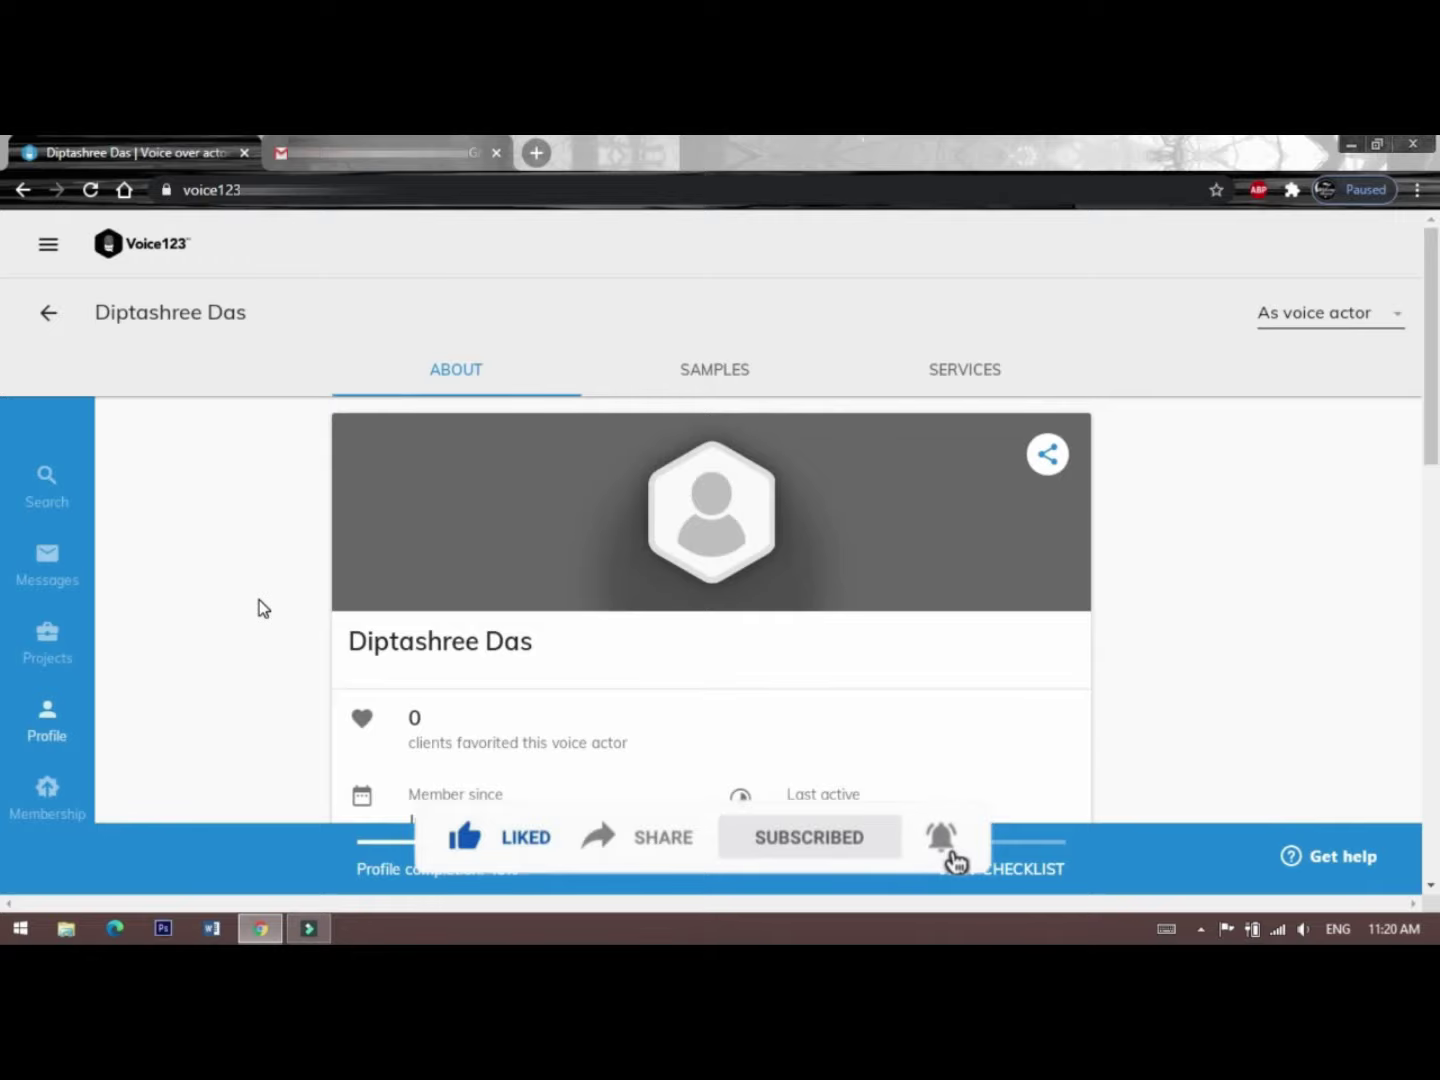
left_click_drag(545, 645, 346, 648)
left_click(522, 644)
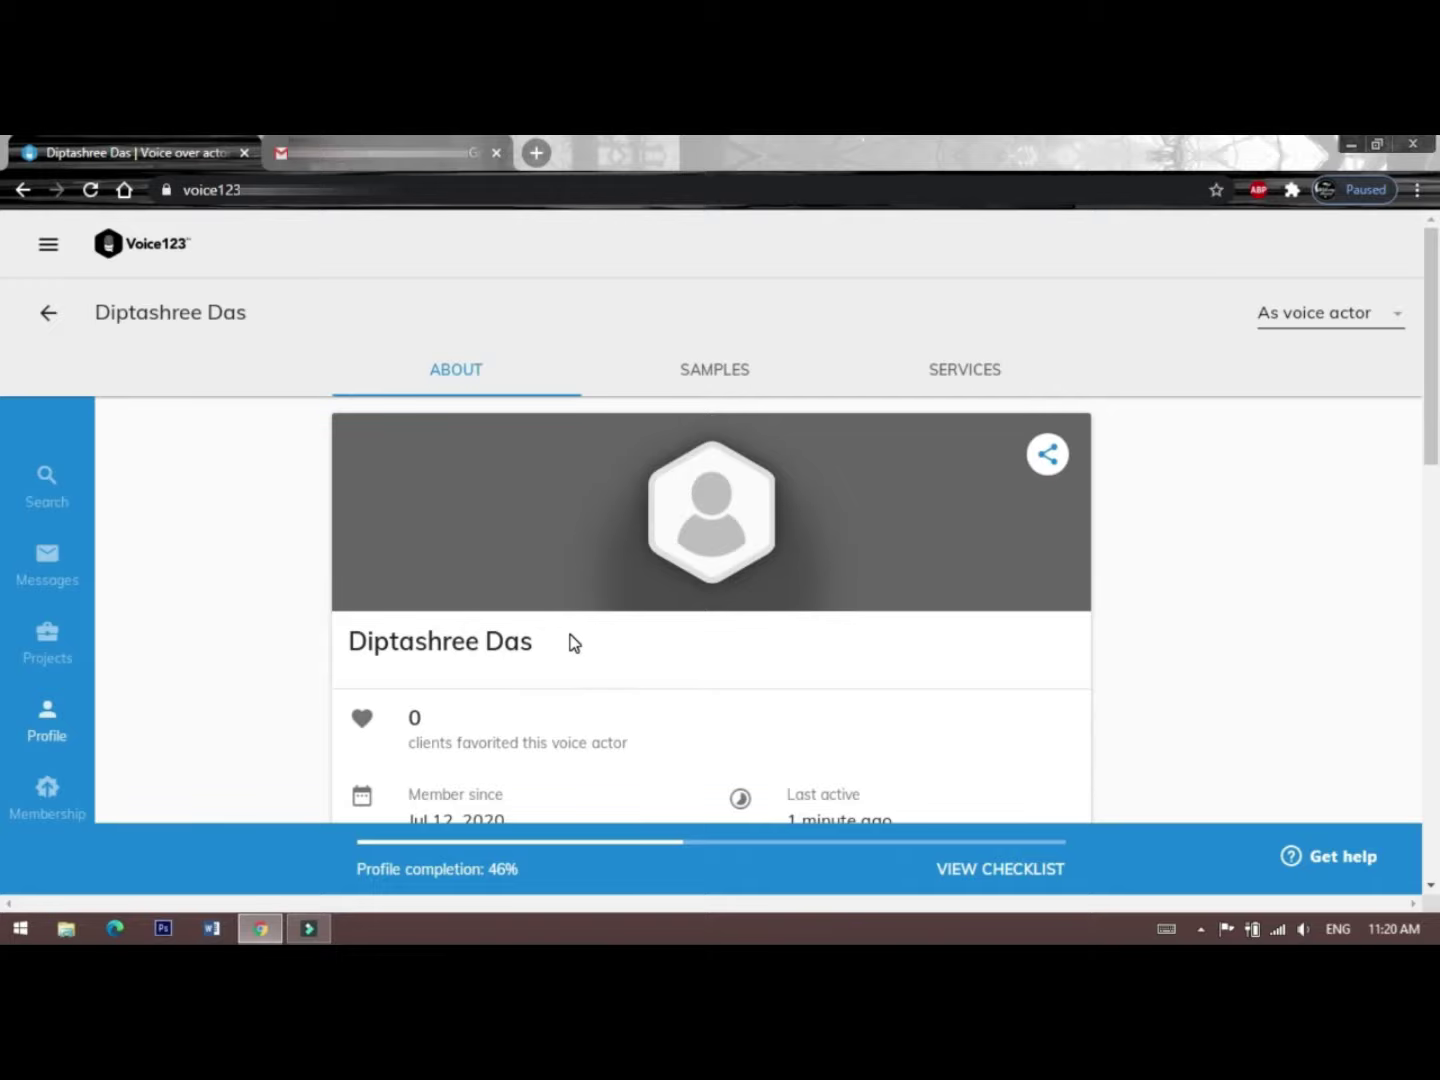
scroll(1170, 534, "down", 1)
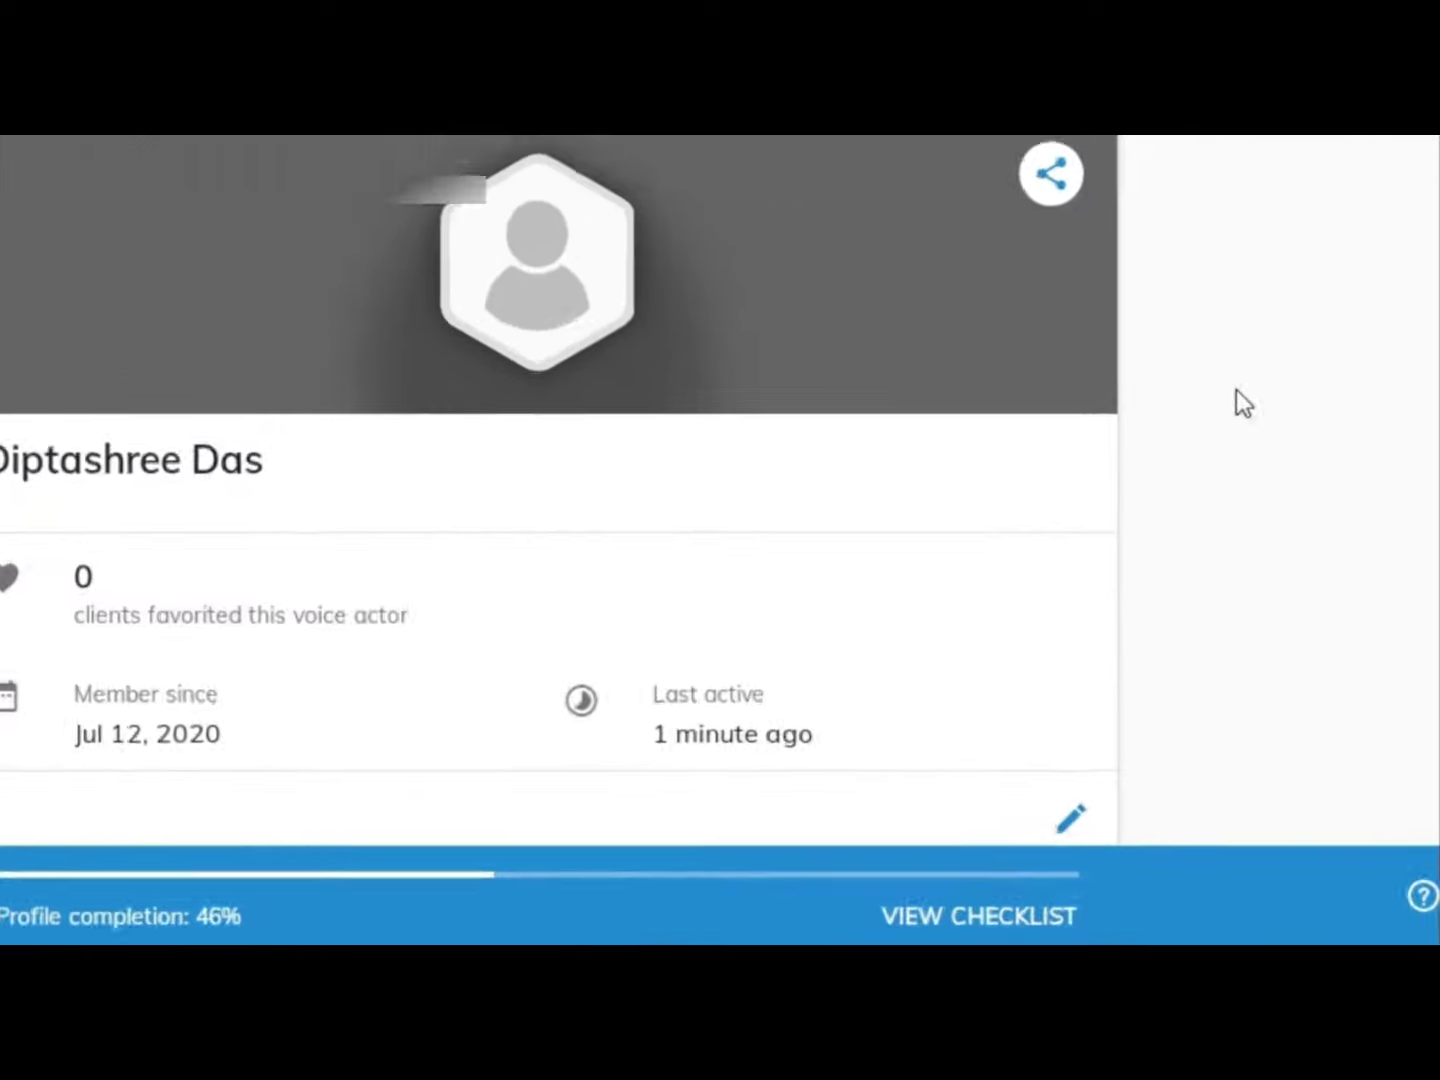
scroll(1236, 403, "down", 3)
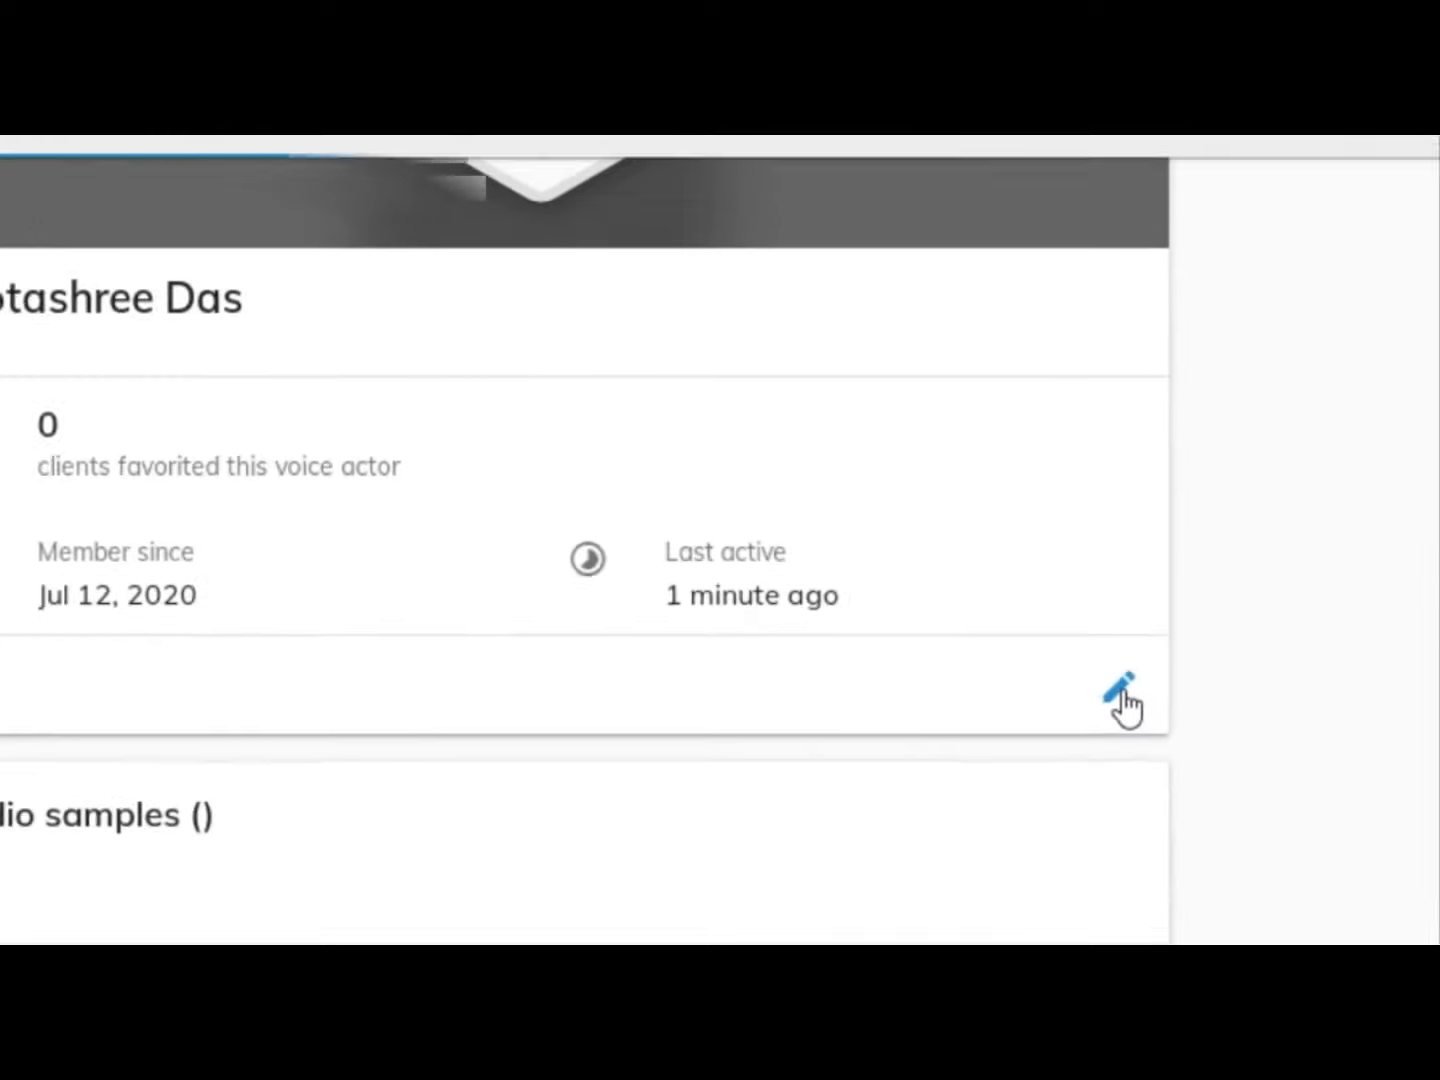
left_click(1298, 825)
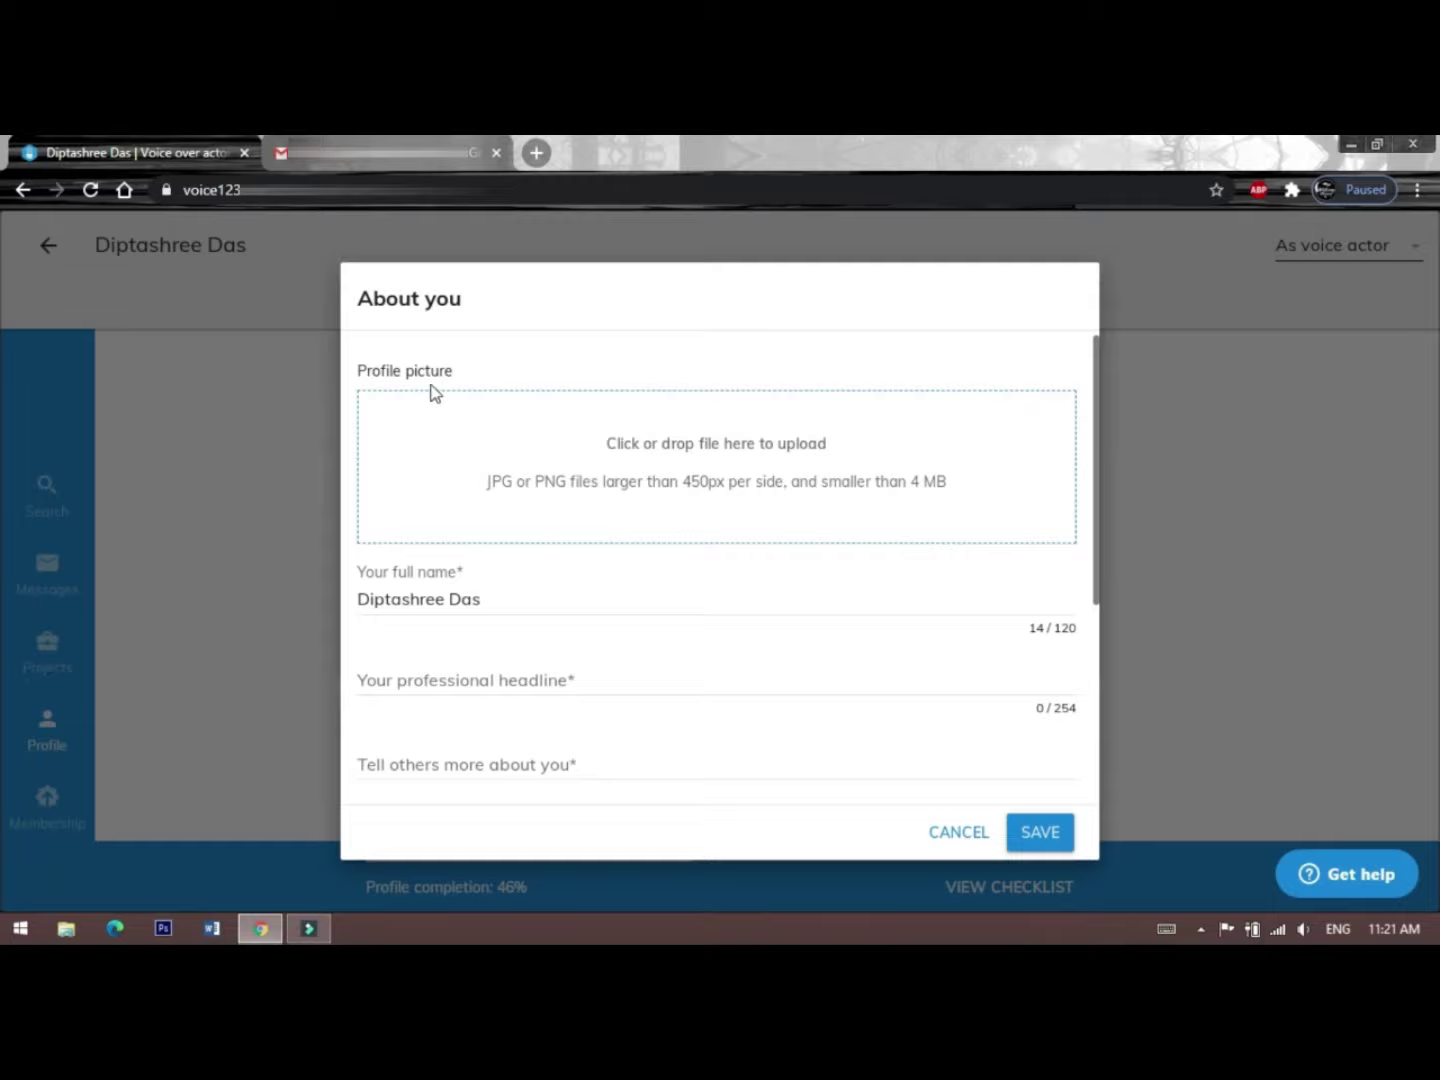
Upload the image IMG-20180907-WA0015 from the Desktop folder as the profile picture.
left_click(737, 478)
left_click(80, 365)
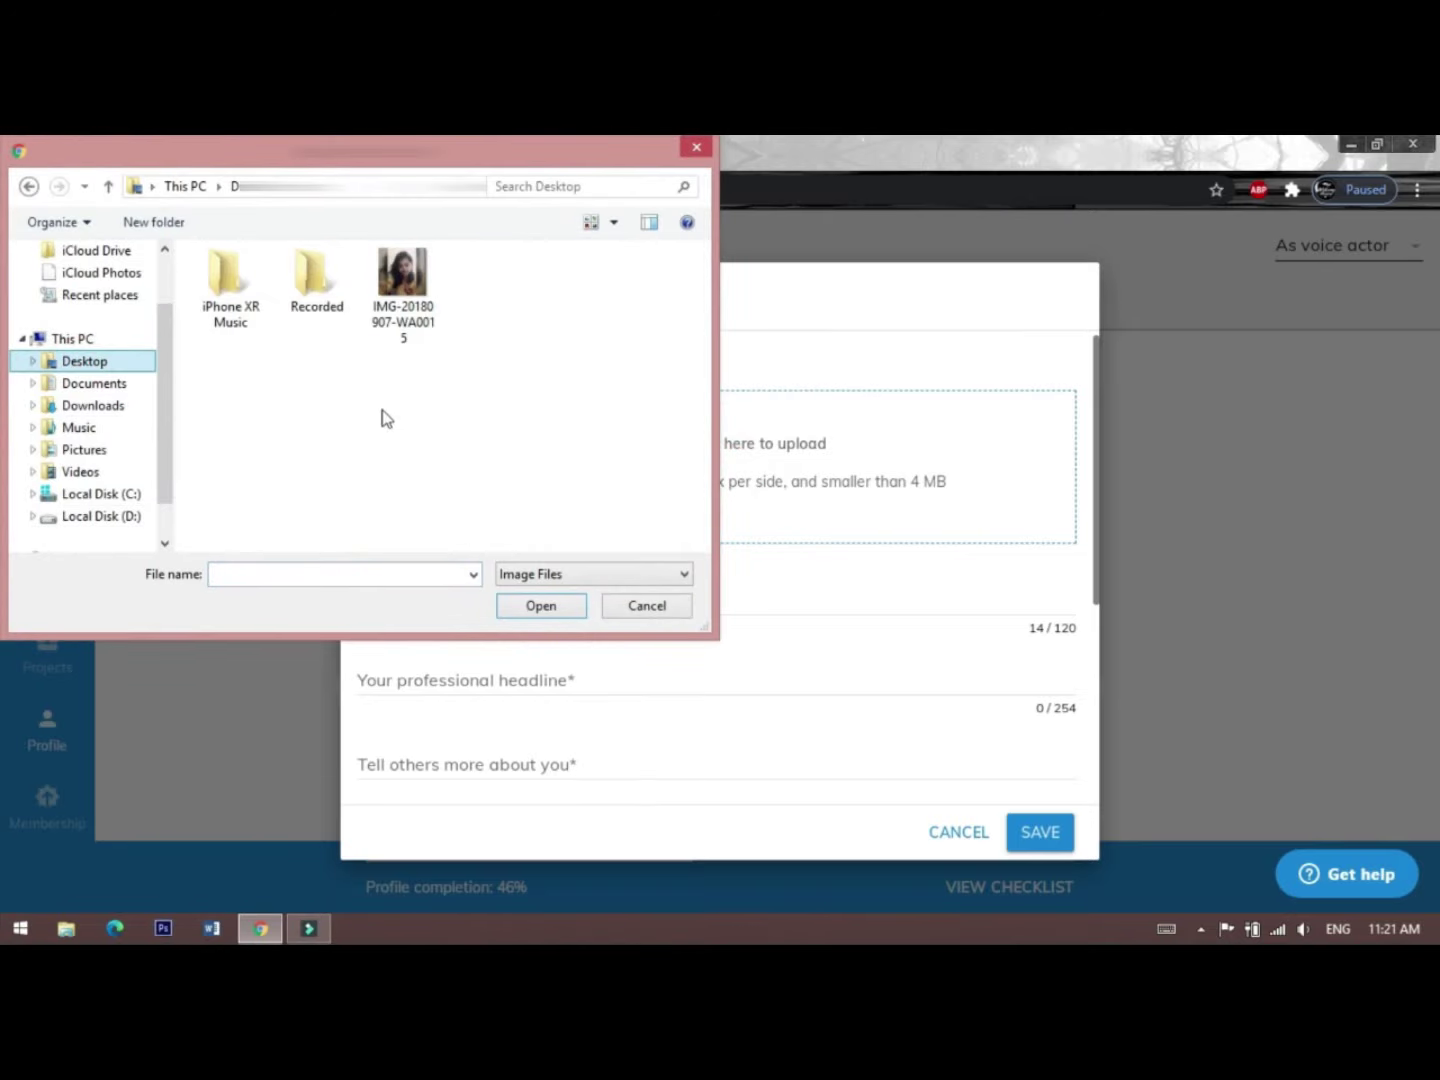
left_click(402, 283)
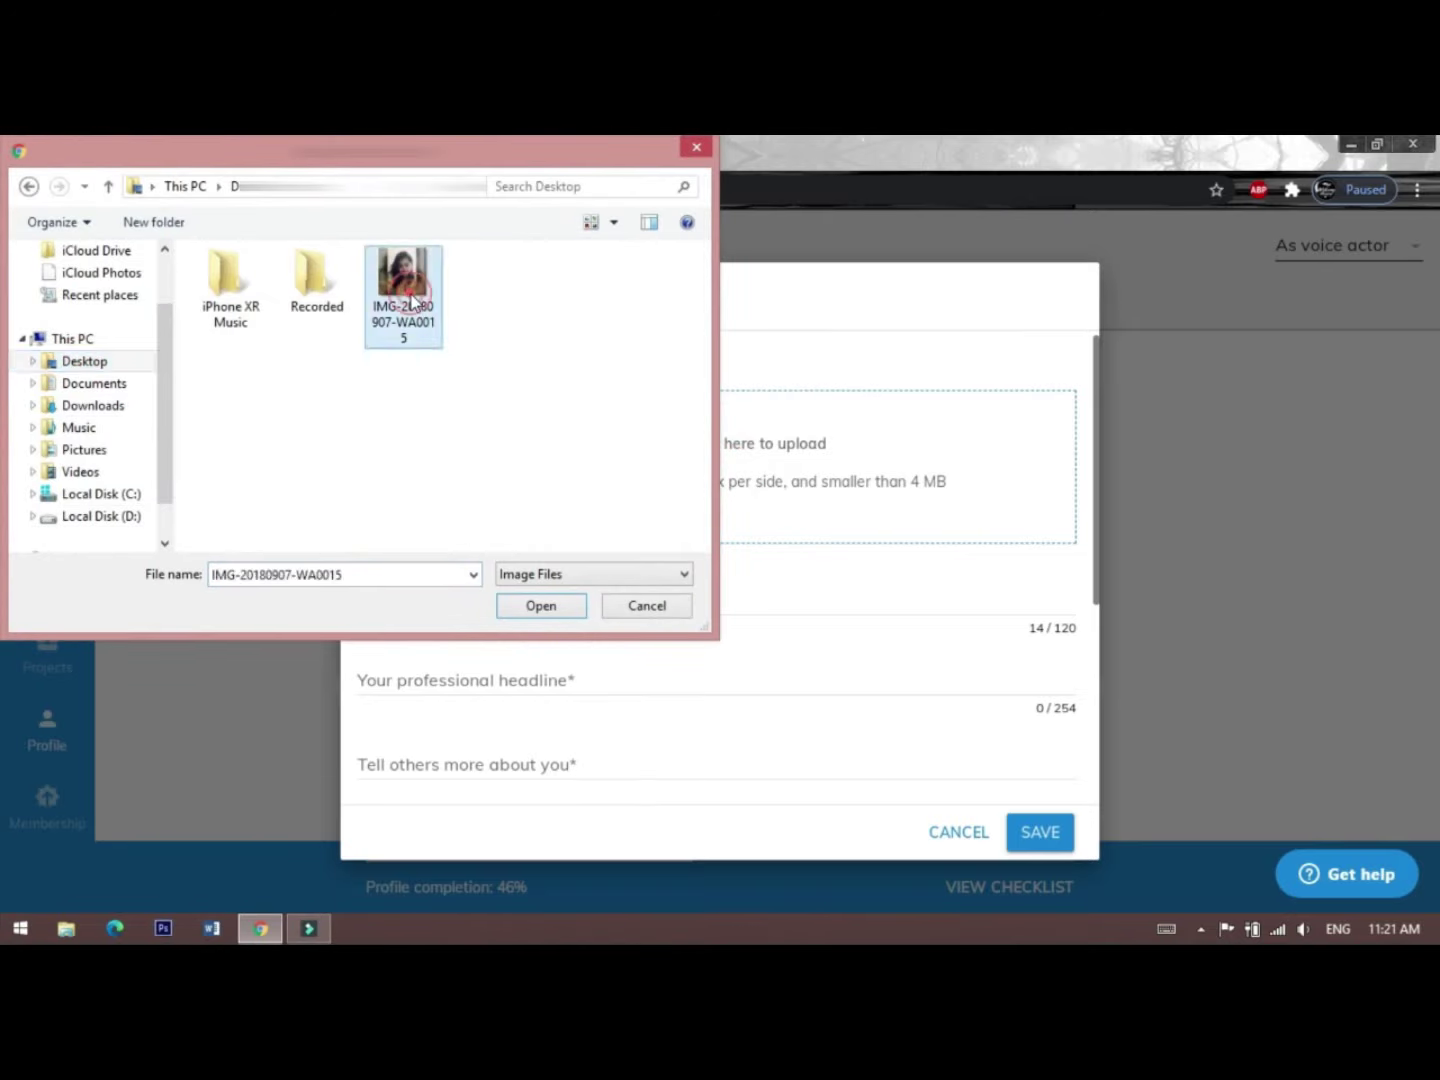
left_click(541, 607)
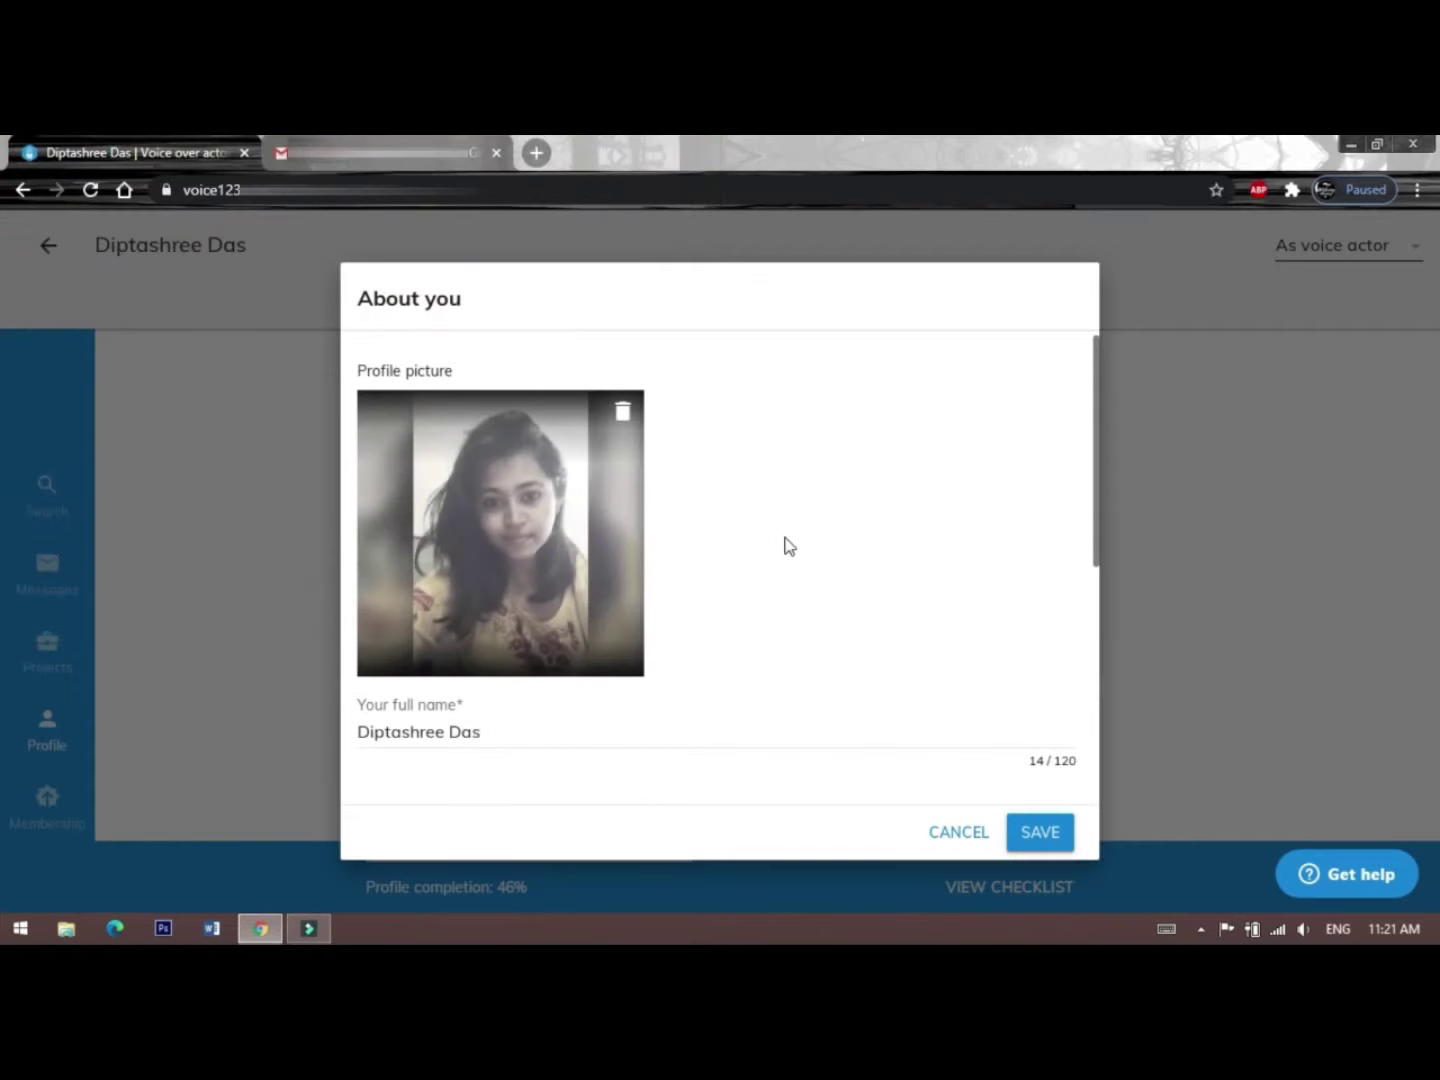
Look over the About you form from the profile picture to the headline, description, location, website and Facebook fields.
scroll(787, 544, "down", 3)
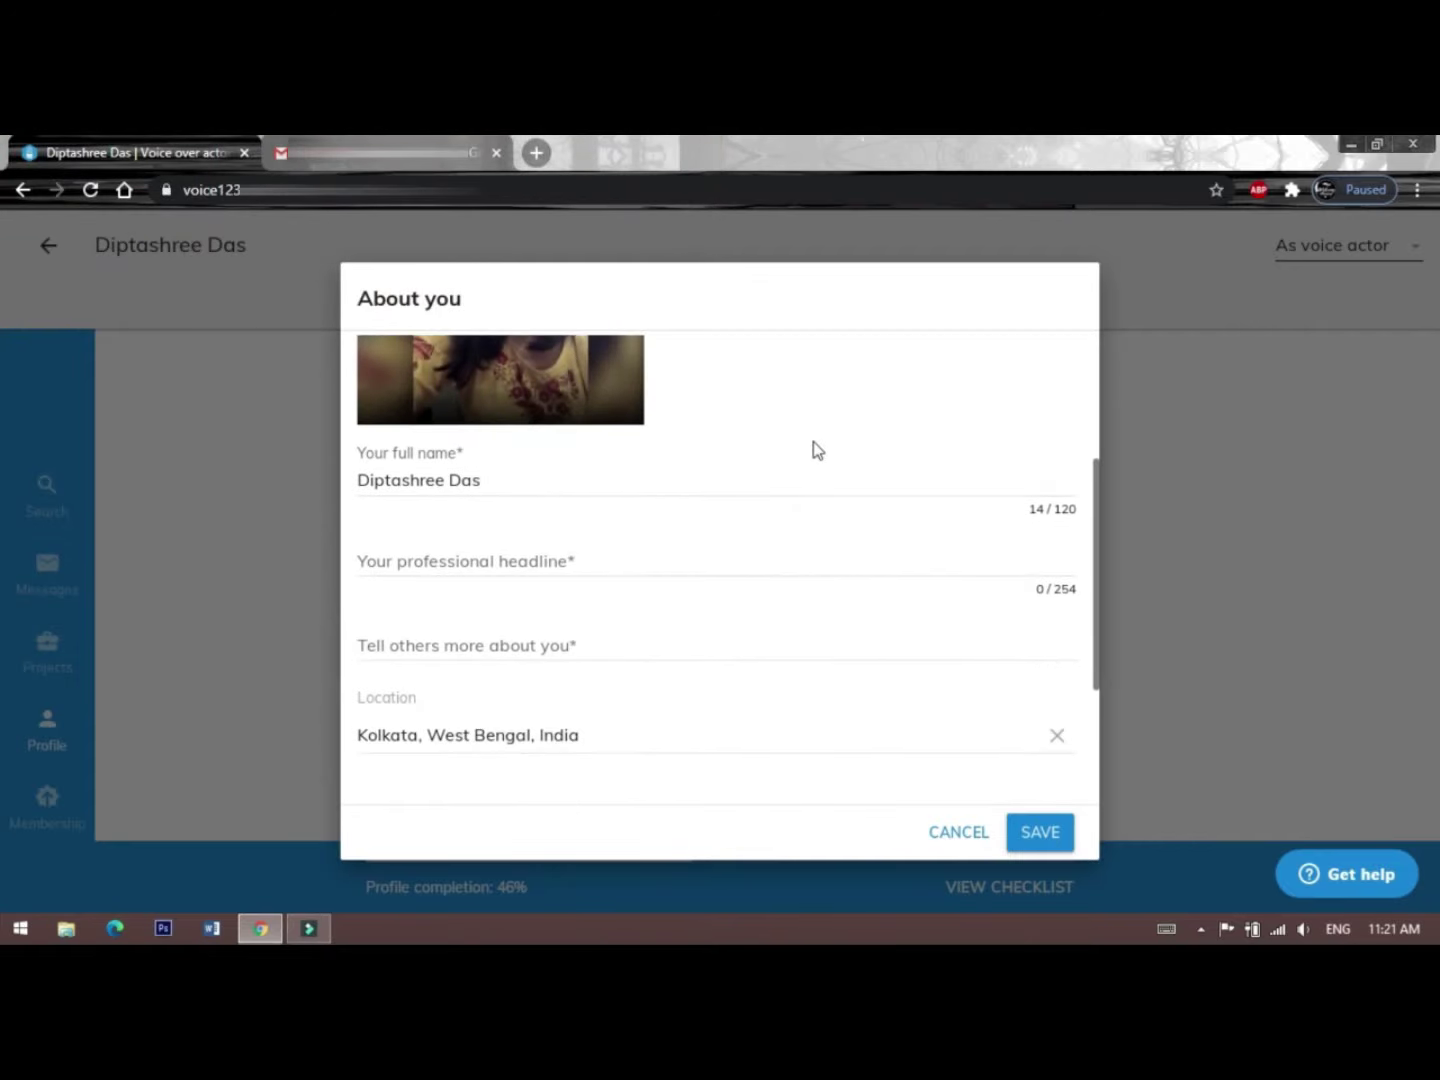
scroll(814, 450, "down", 1)
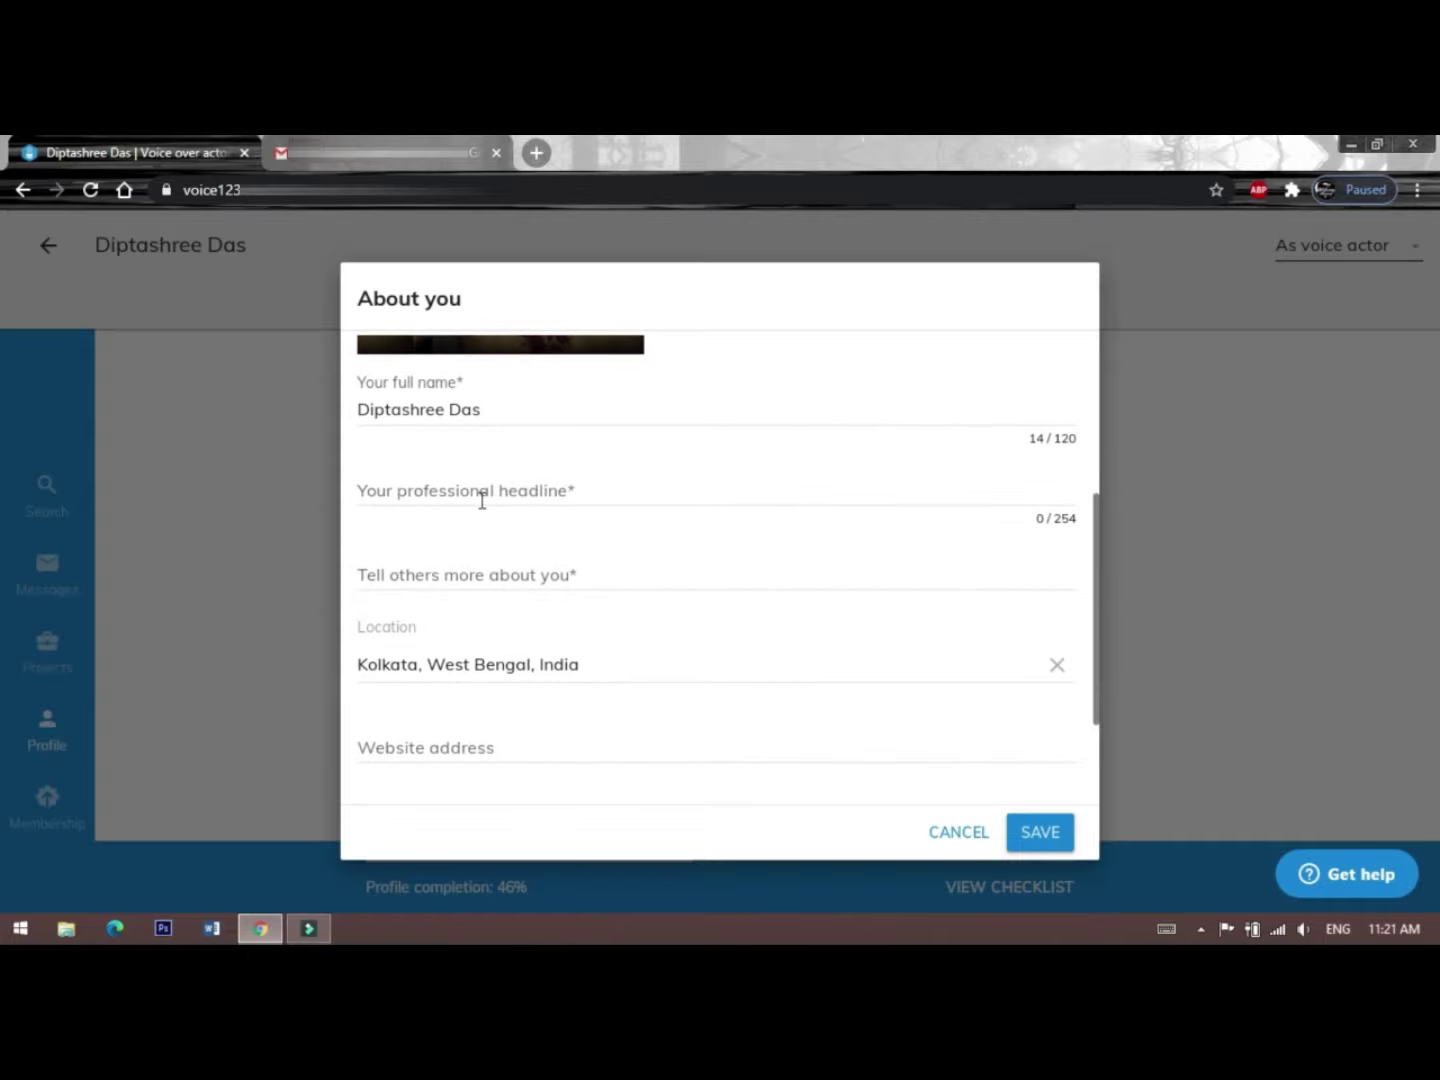
left_click(580, 491)
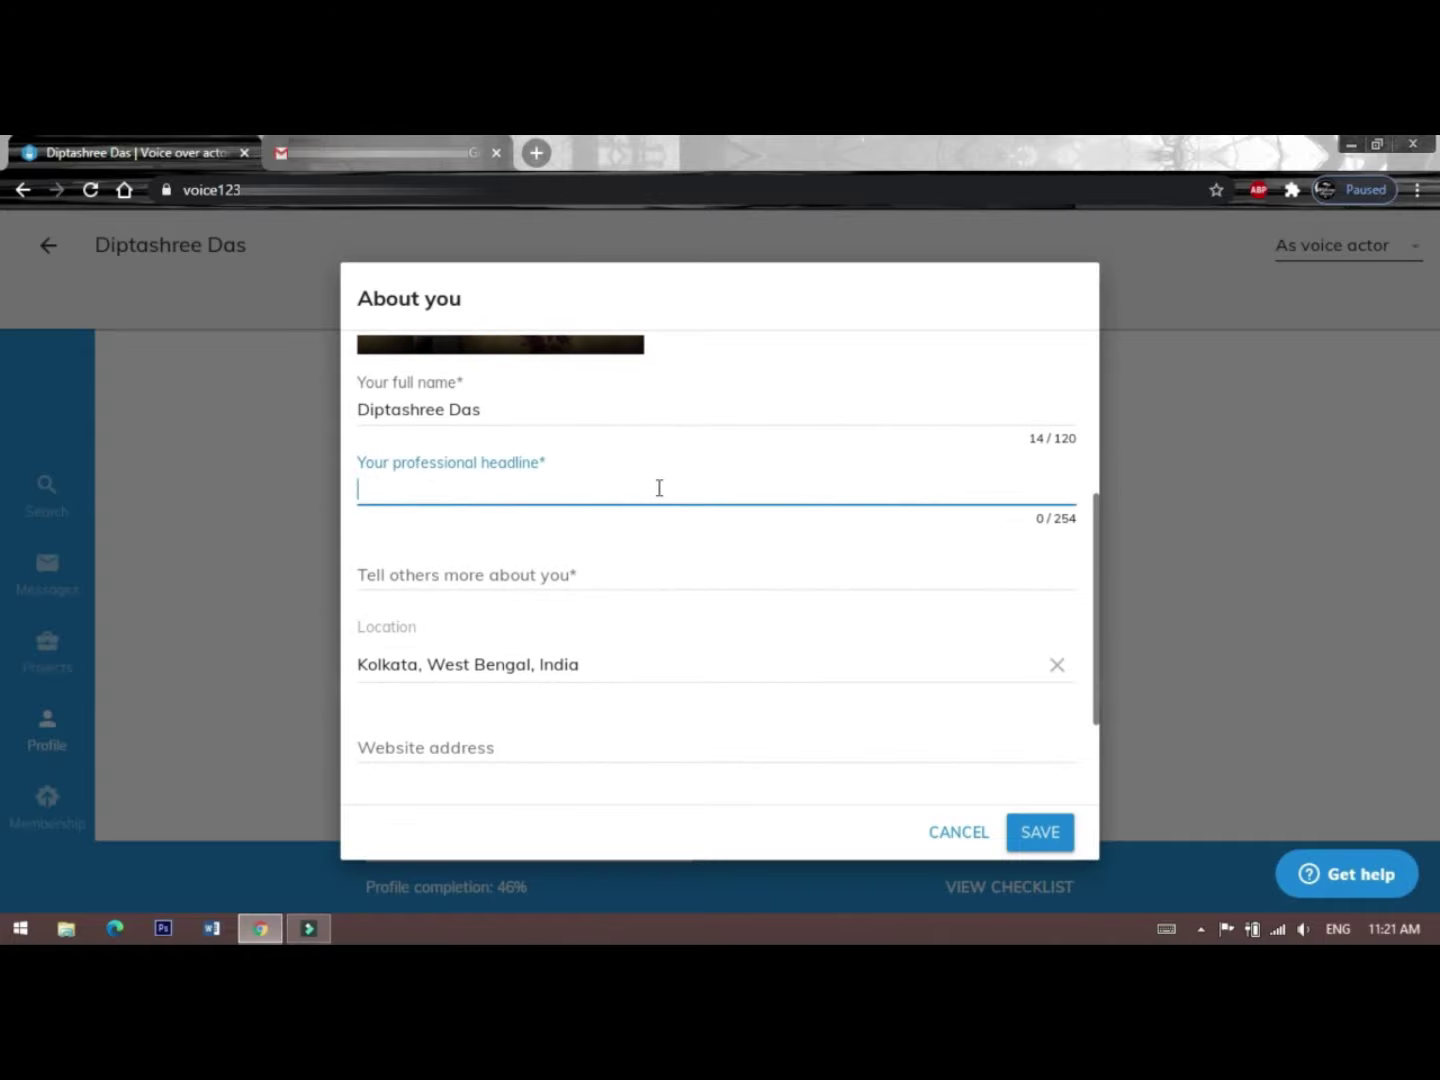
scroll(660, 489, "up", 3)
scroll(794, 499, "down", 3)
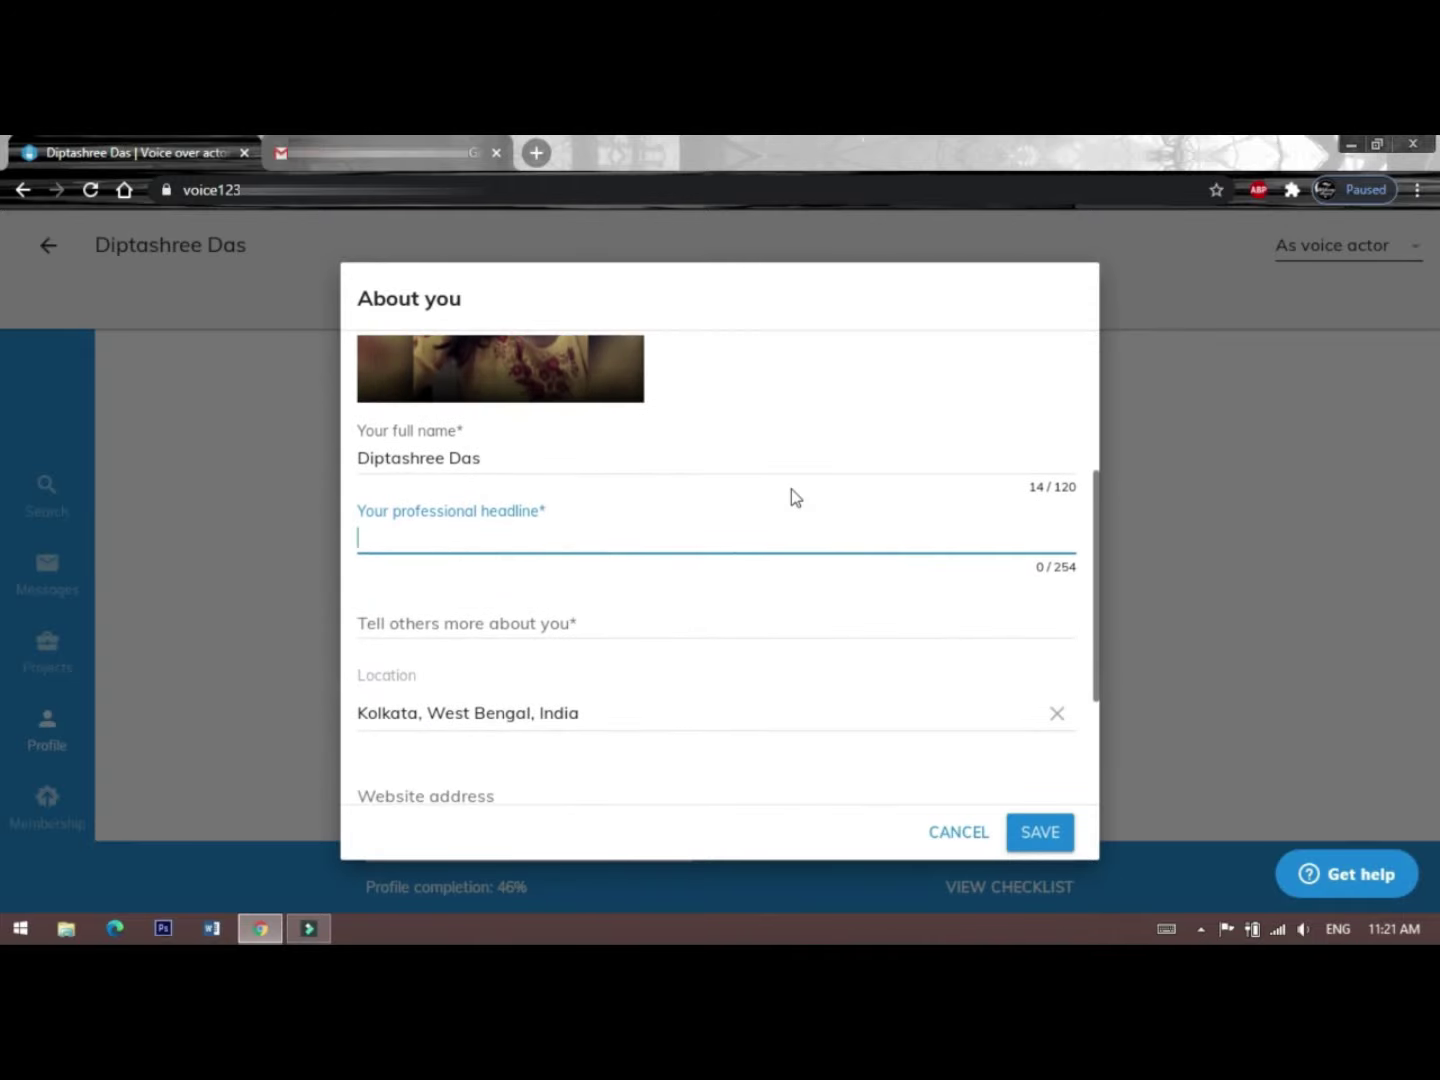
scroll(791, 489, "up", 3)
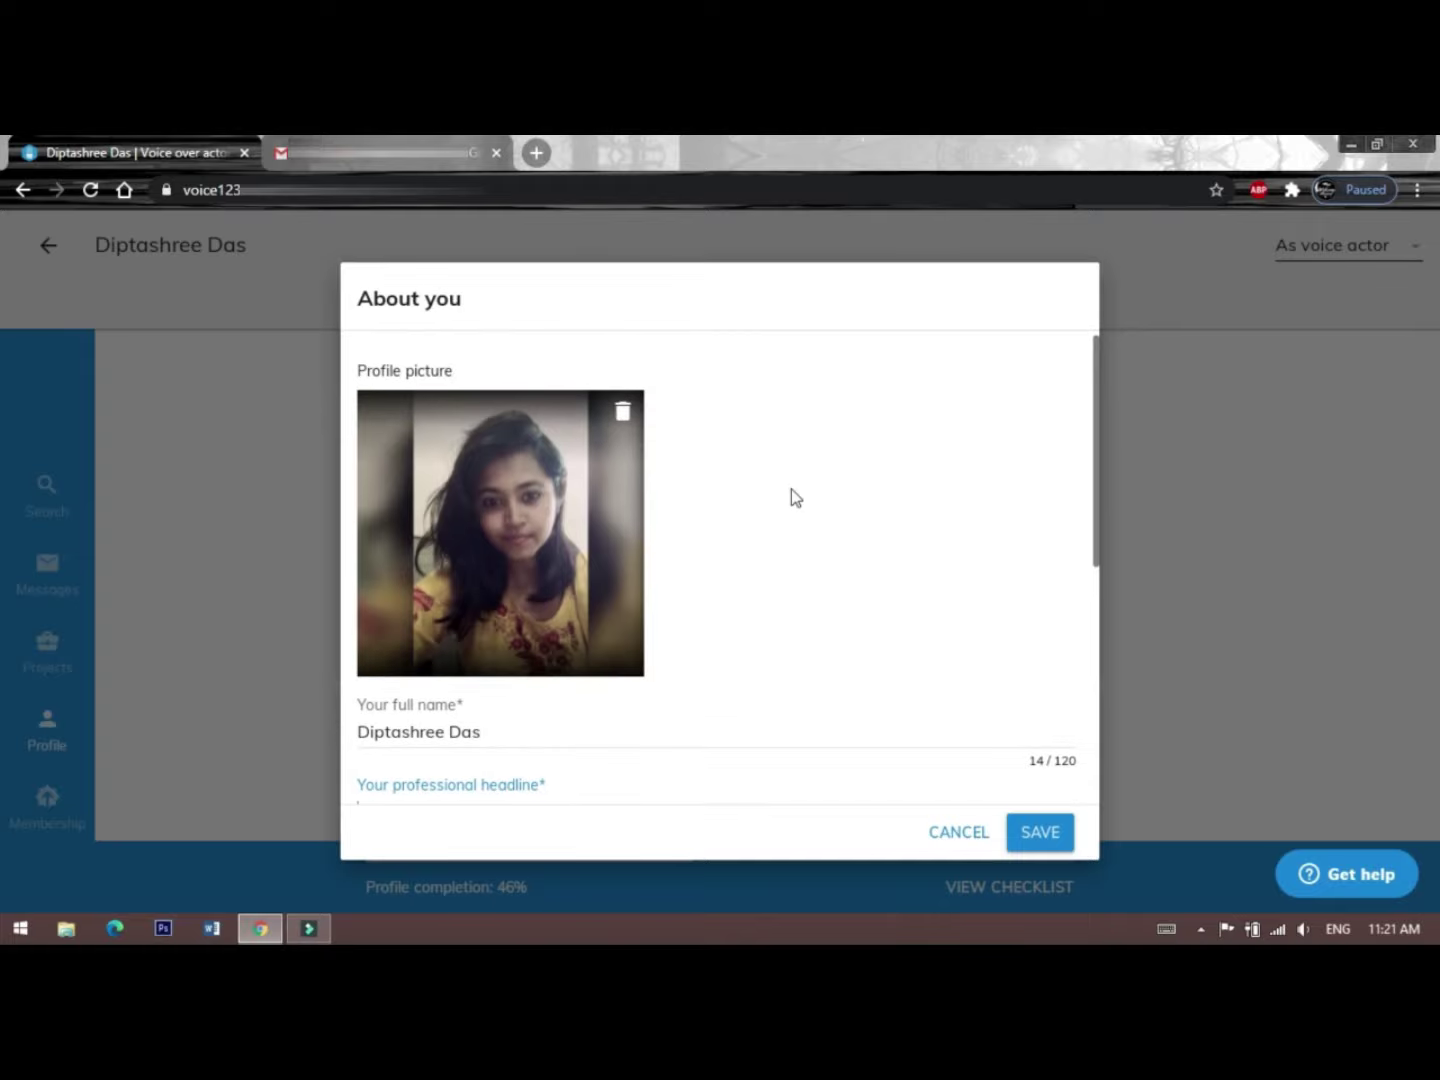
scroll(791, 489, "down", 3)
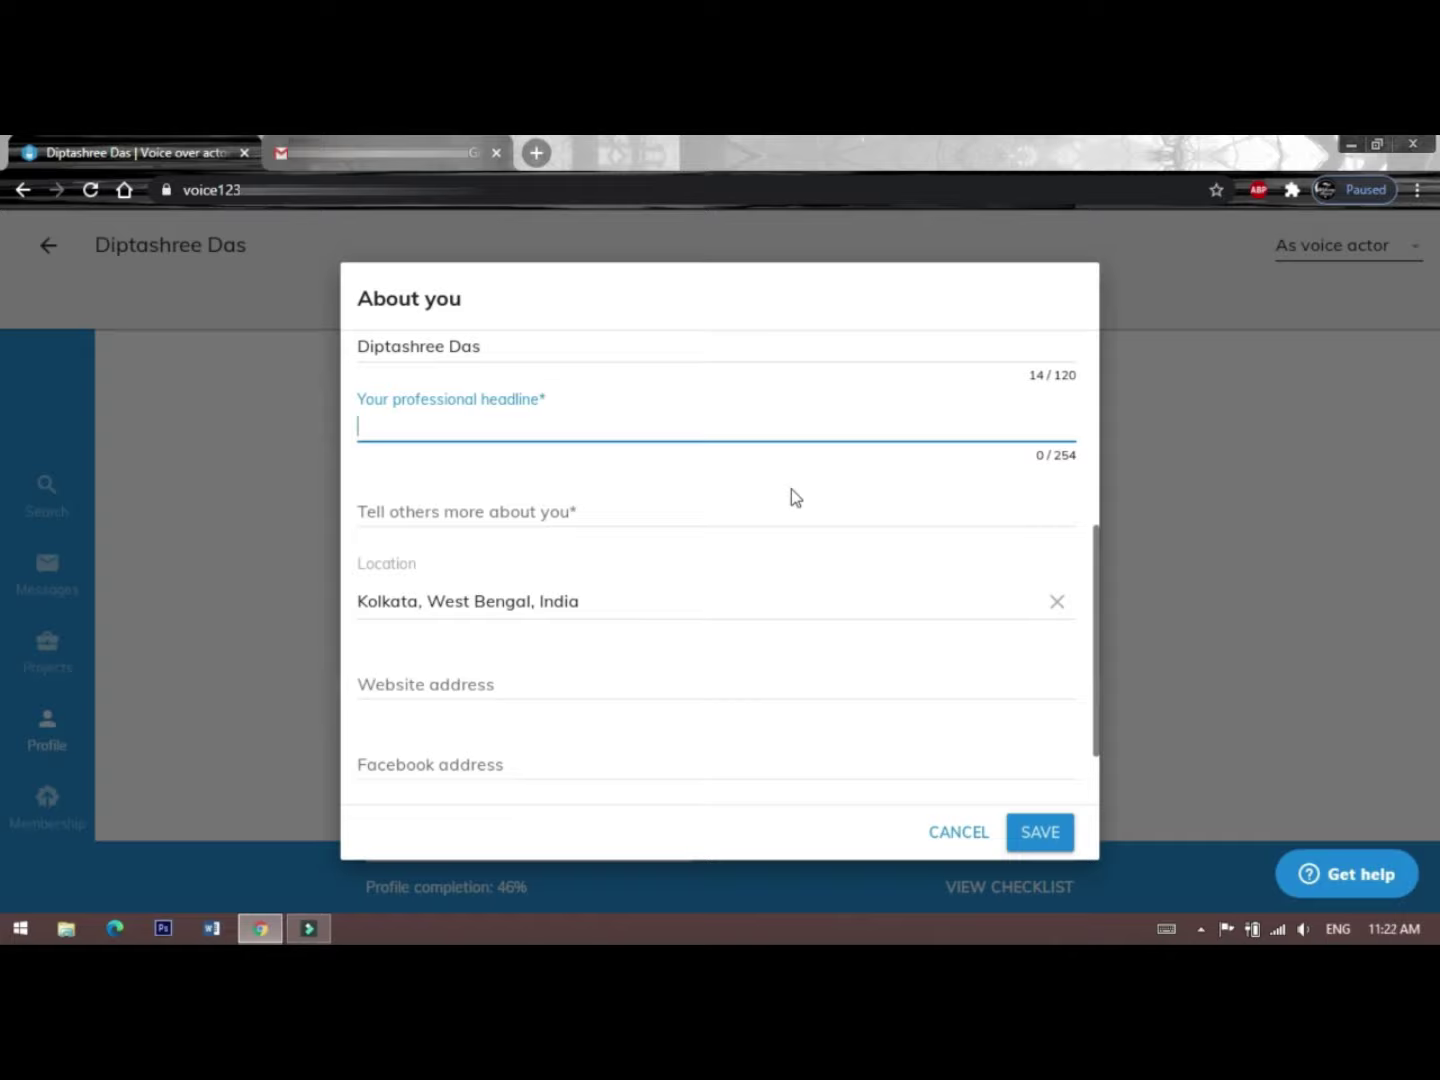
scroll(791, 489, "up", 3)
scroll(791, 490, "down", 2)
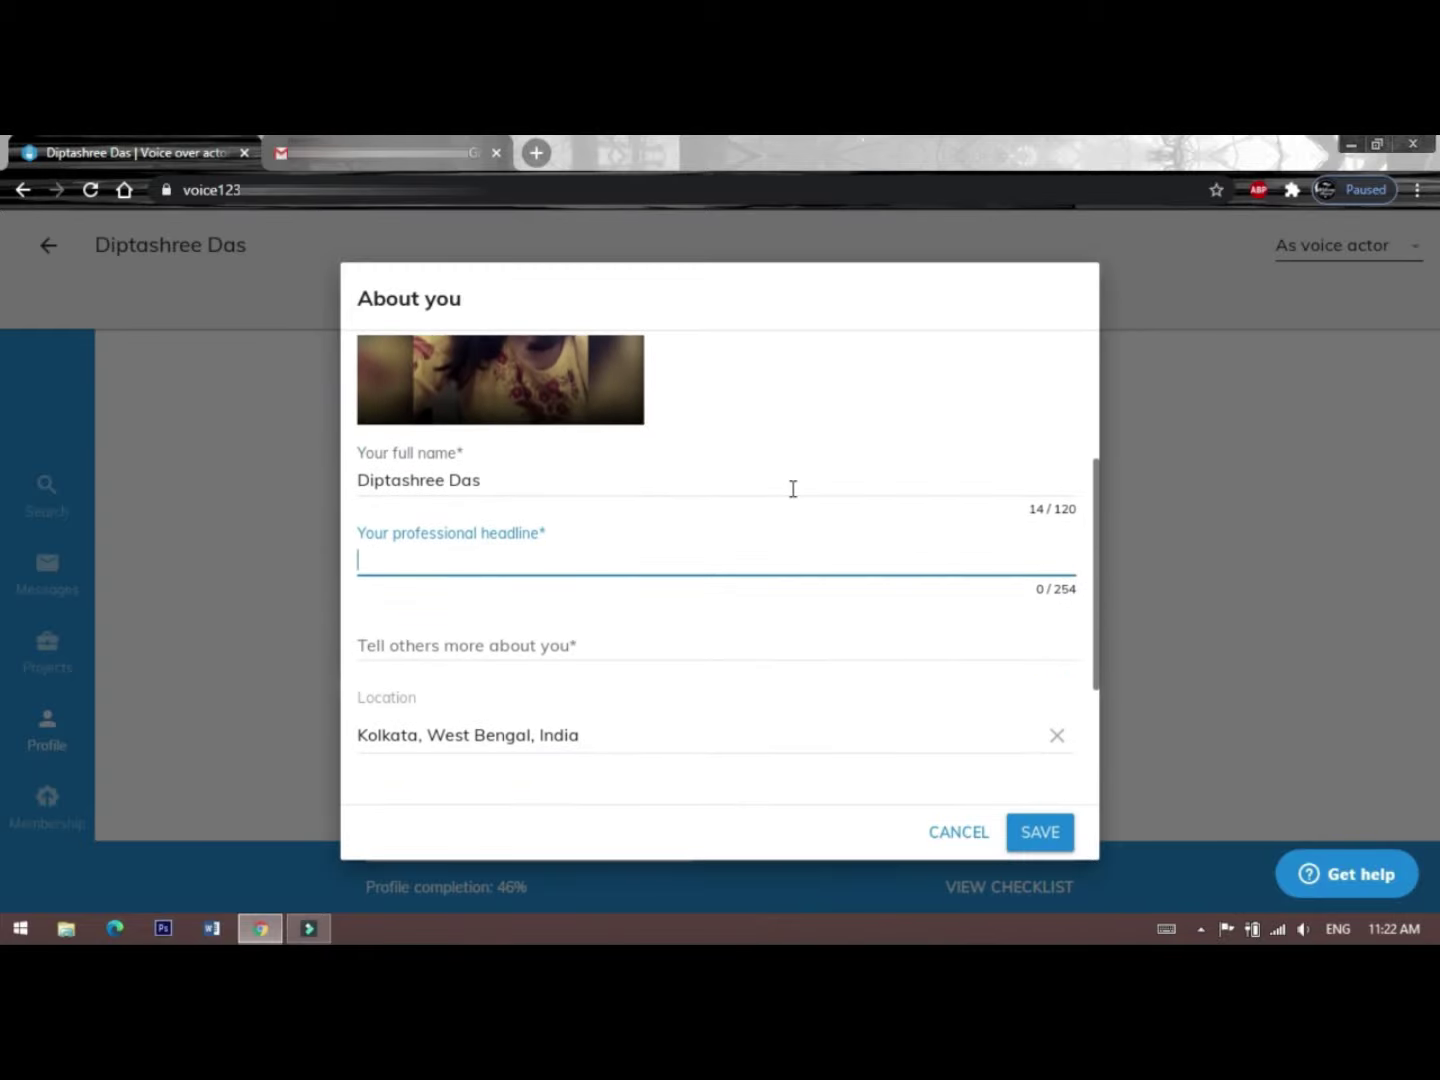
scroll(793, 489, "down", 1)
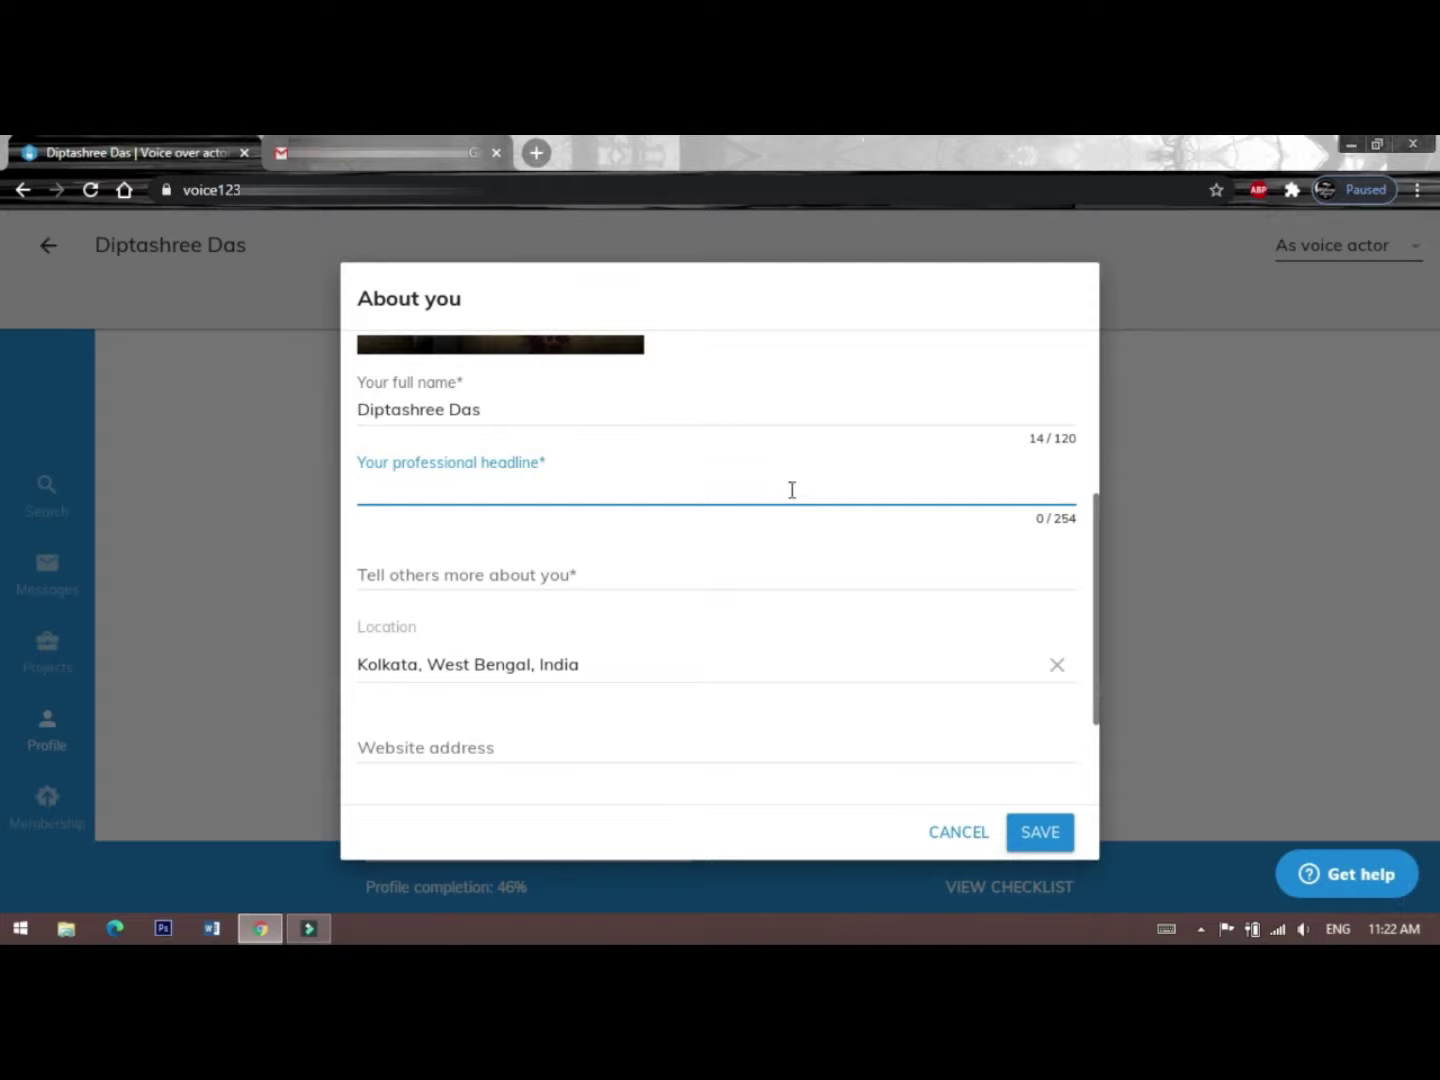
scroll(793, 489, "up", 4)
scroll(824, 443, "down", 2)
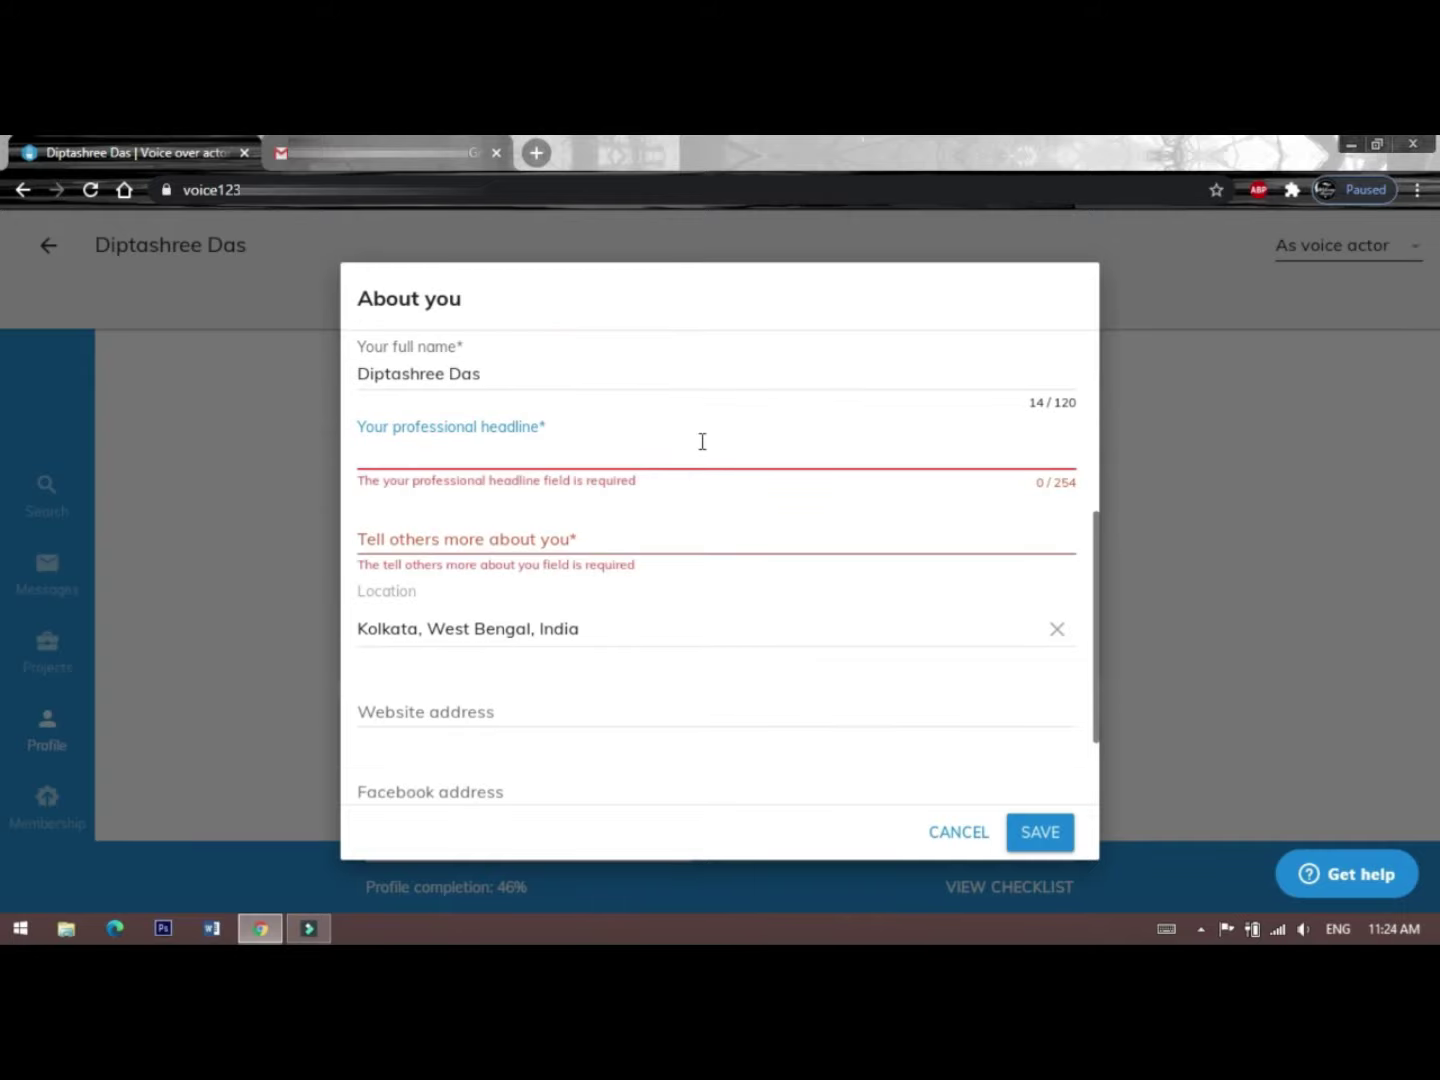
Enter "I have unique voice and can utilize it professionally." as the professional headline.
type("I")
key("BackSpace")
type("I have")
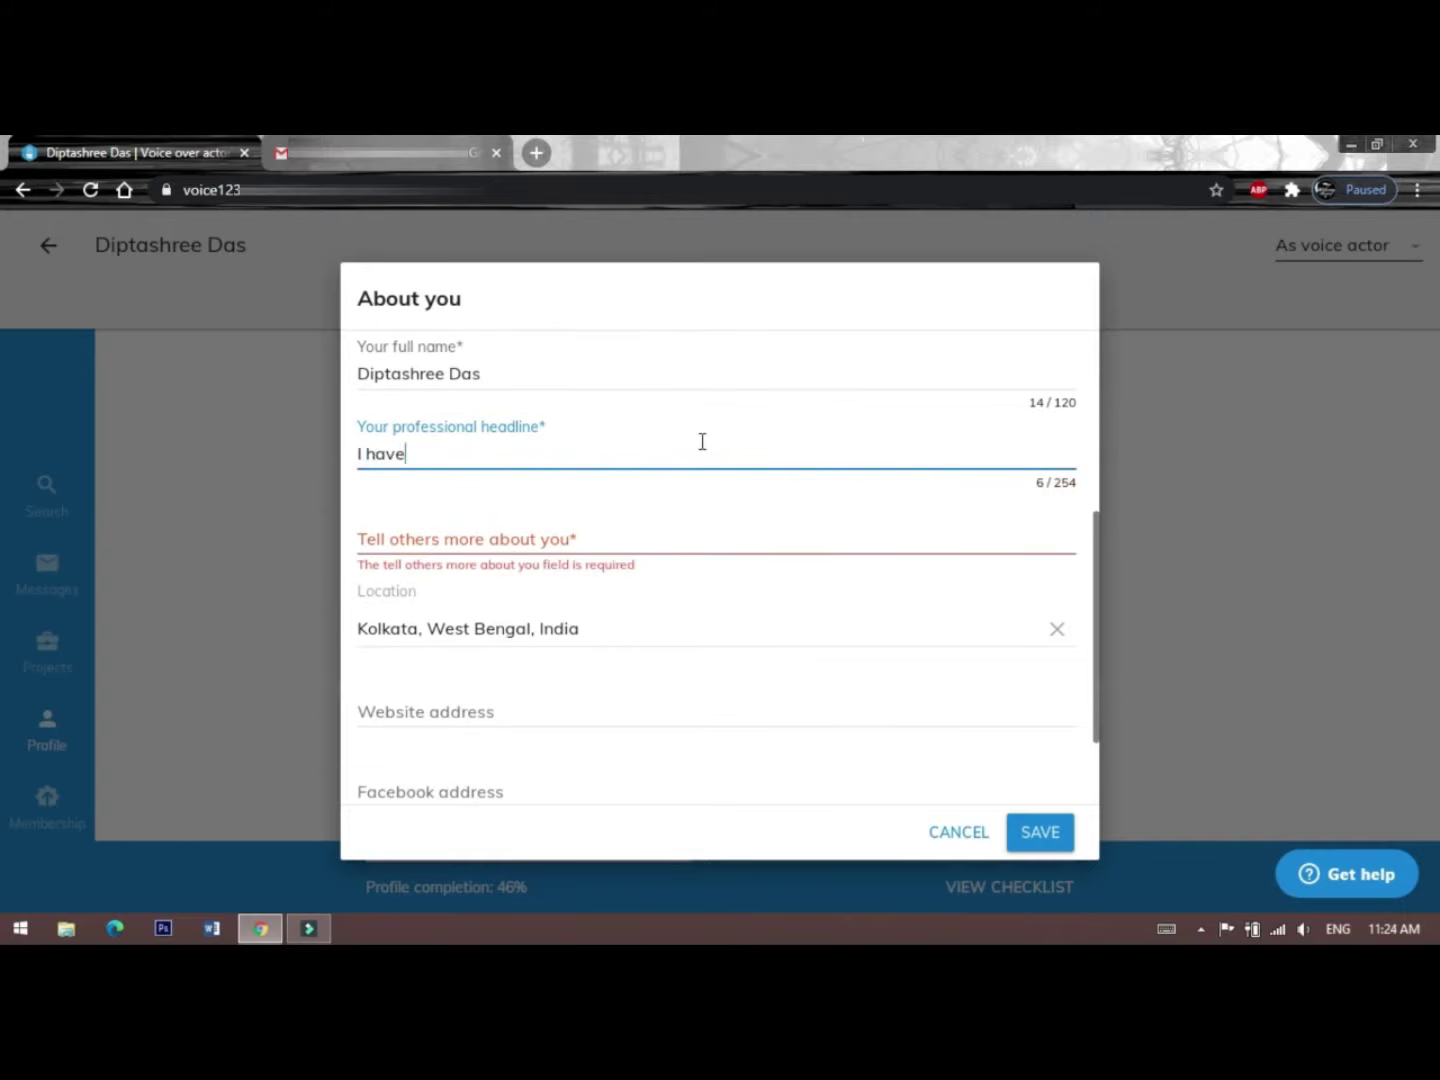
type(" unique voice a")
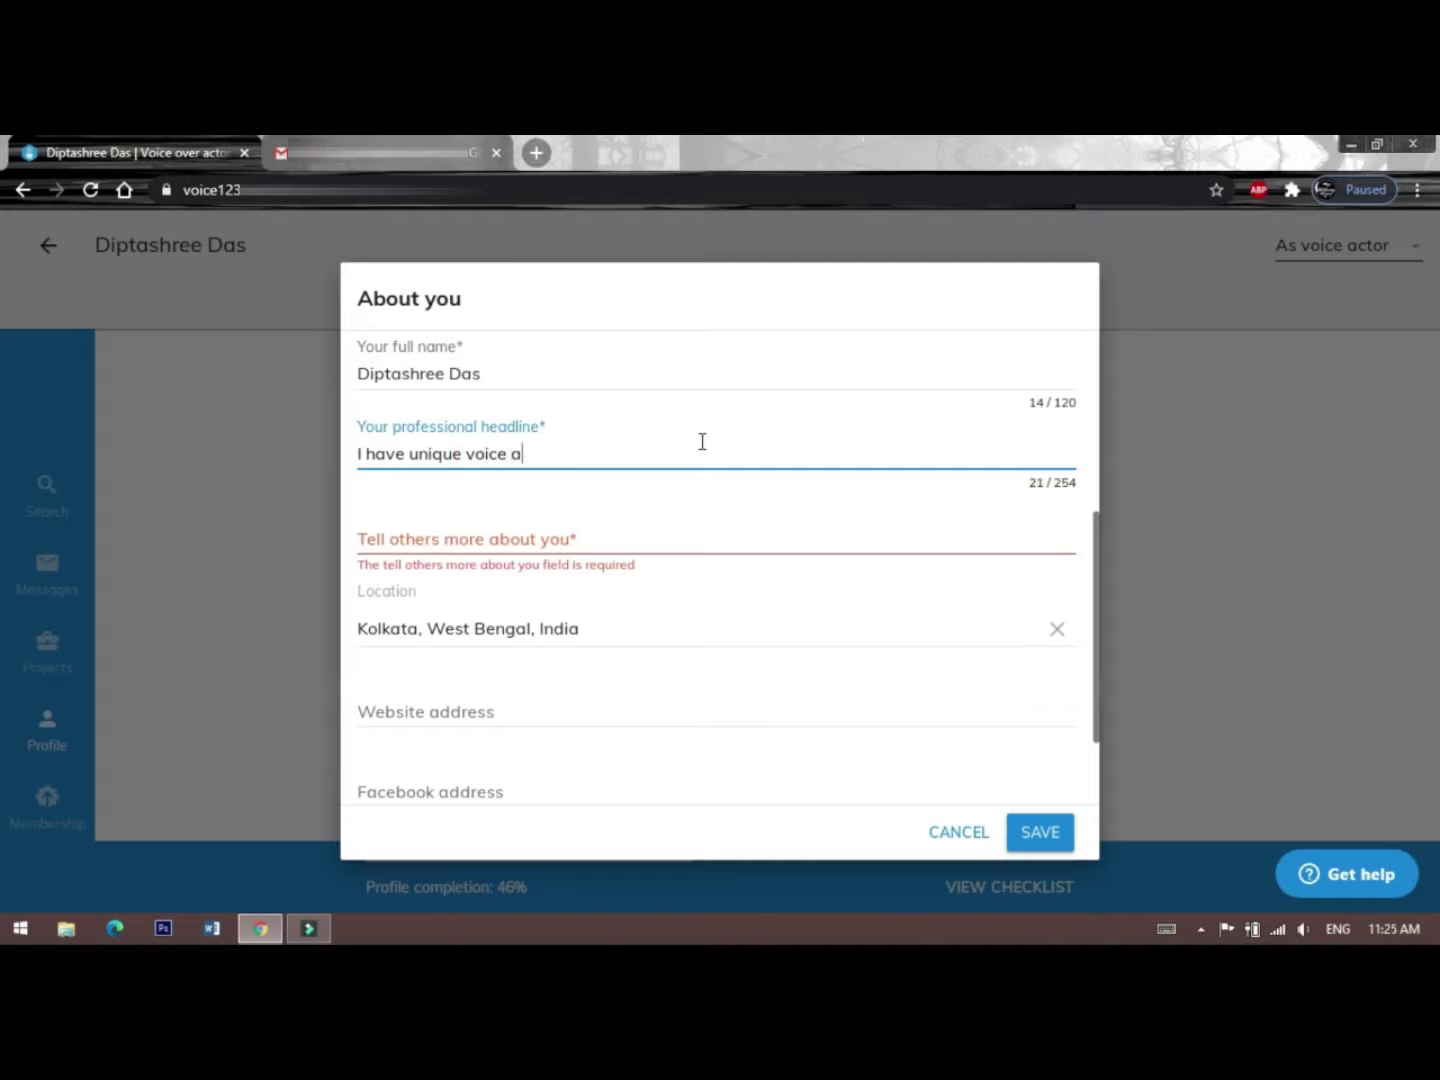
type("nd can utilize it prof")
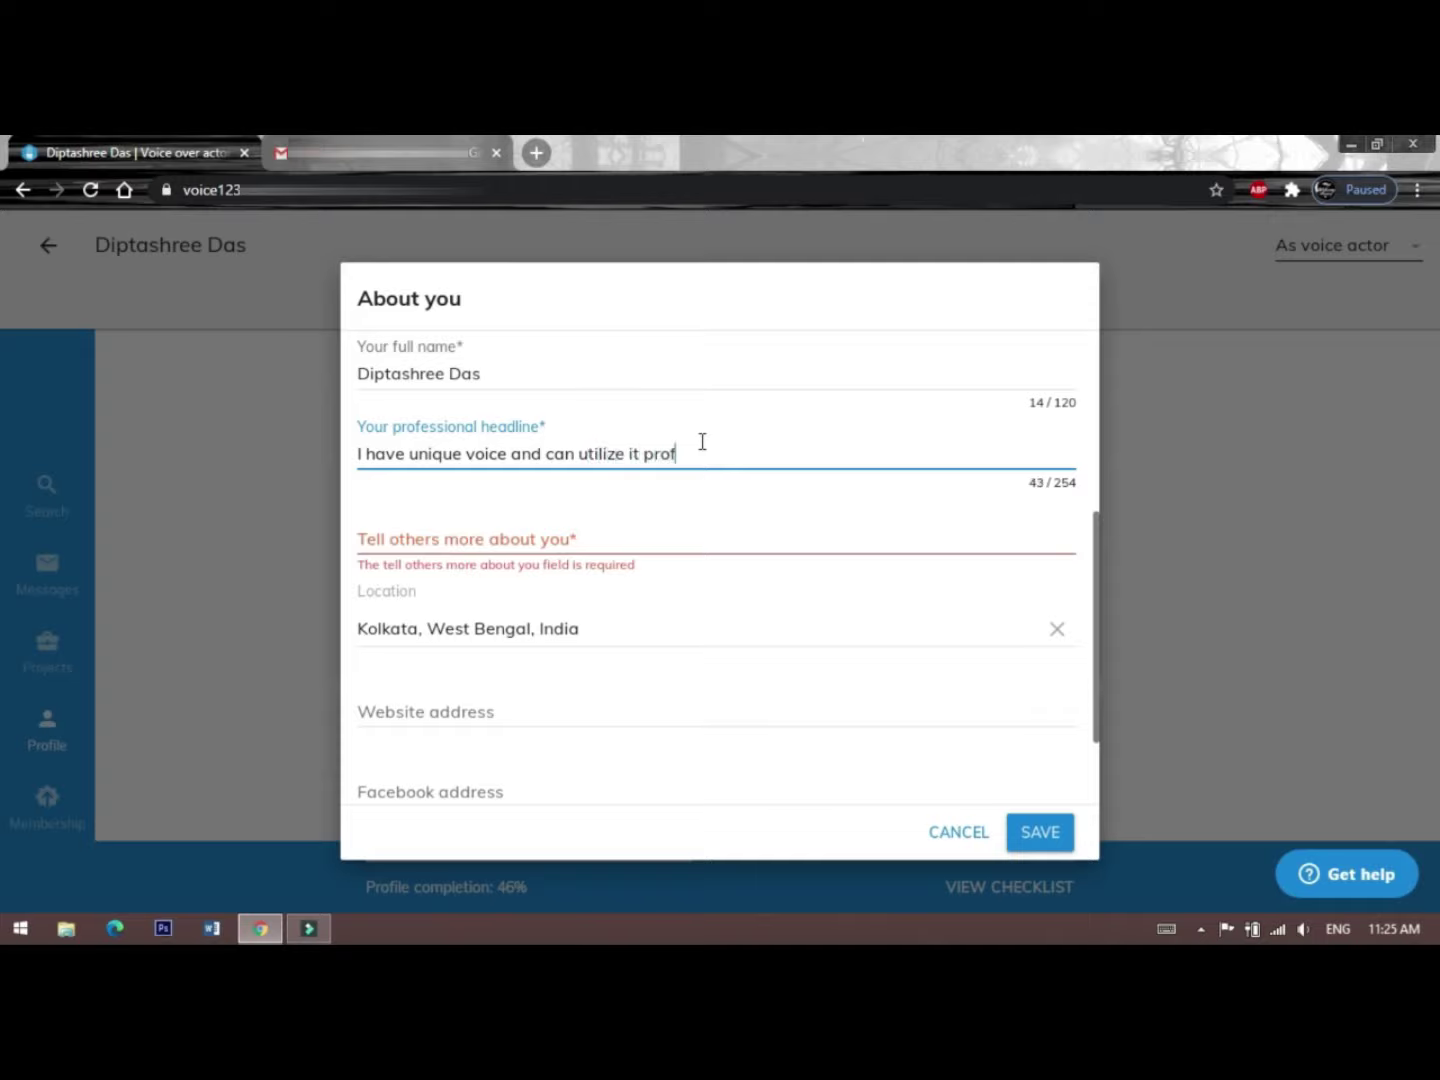
type("essionaly.")
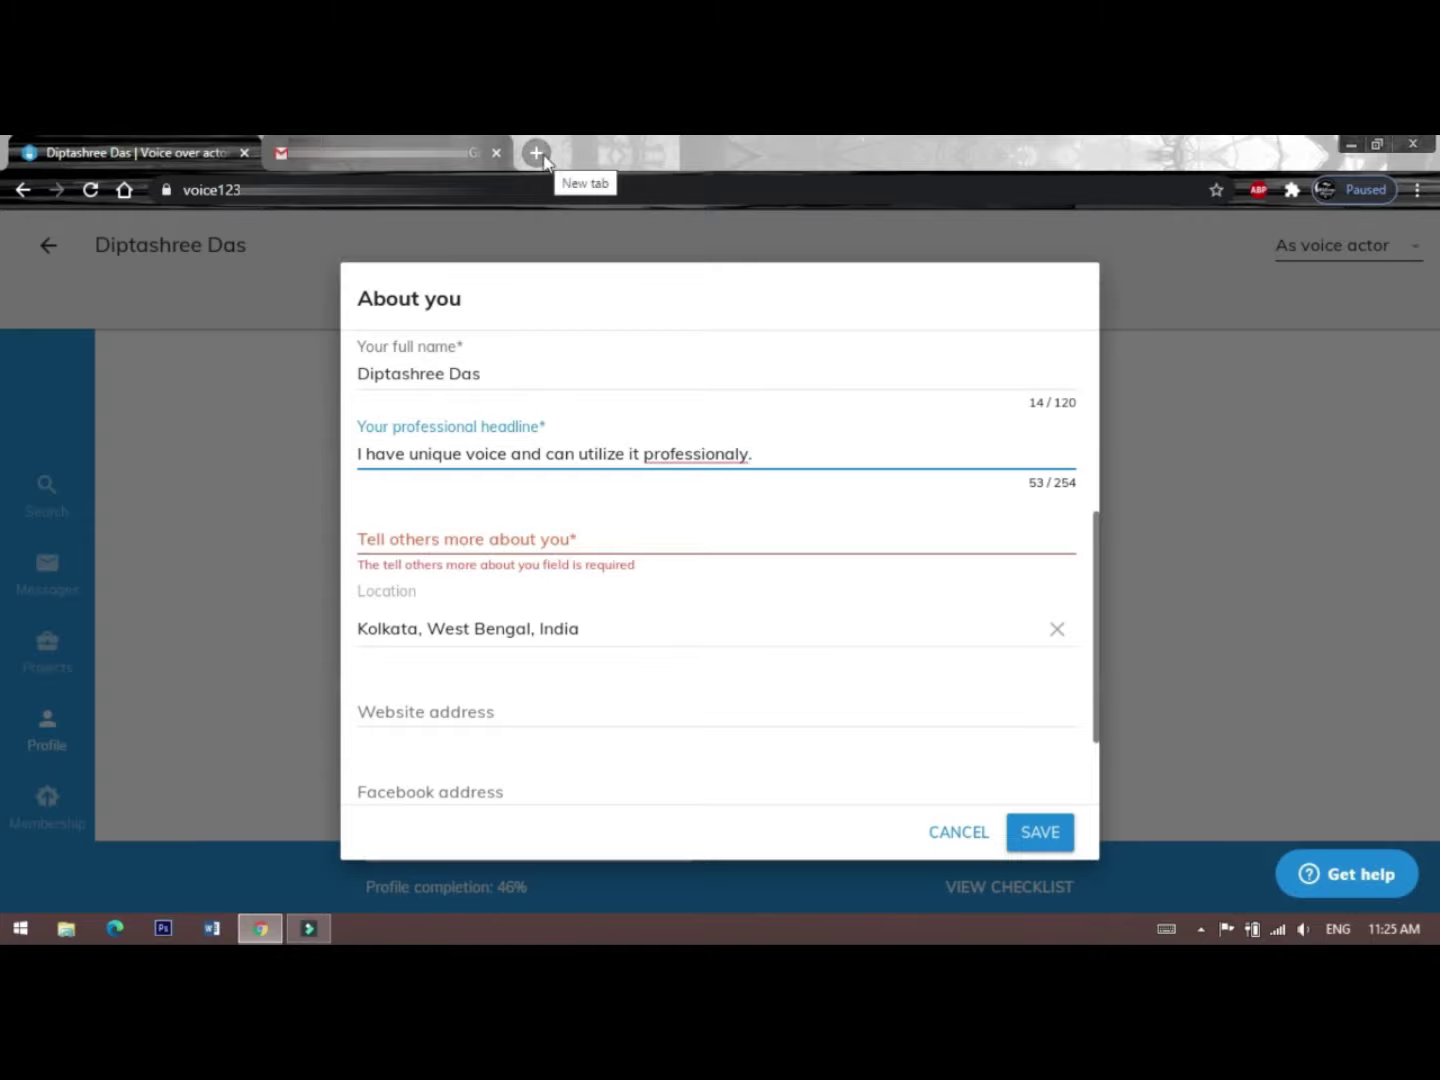
key("BackSpace")
key("BackSpace")
type("ly.")
Fill in the field for telling others more about you, starting with "I use my potential to it's fullest and".
key("Tab")
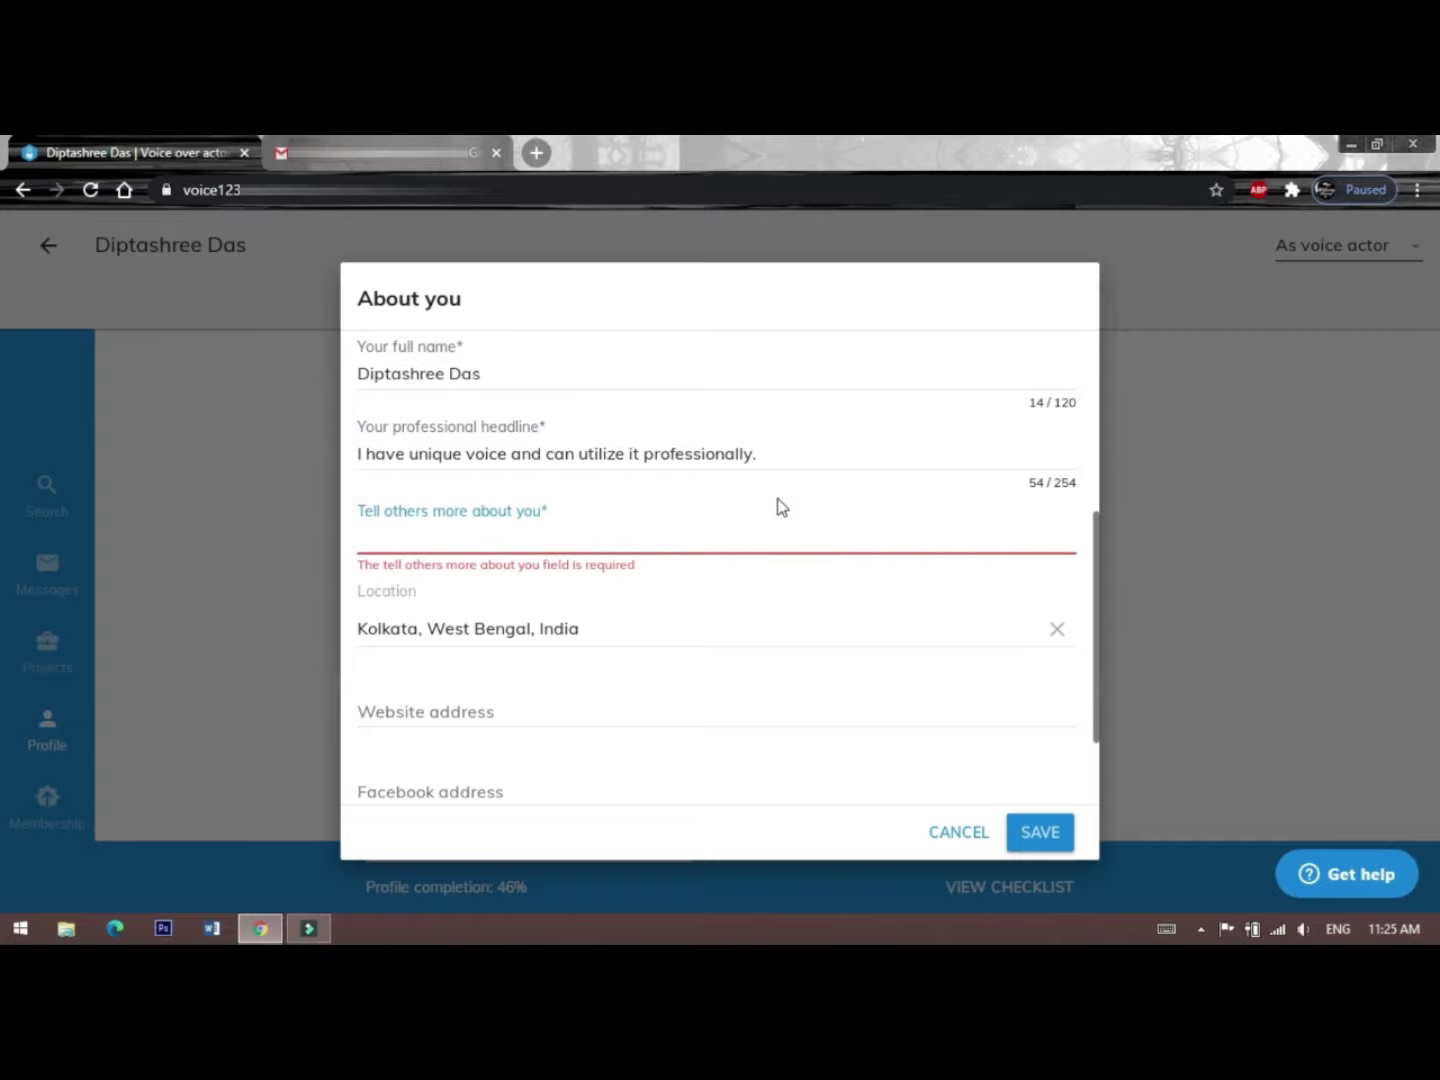
scroll(758, 534, "down", 1)
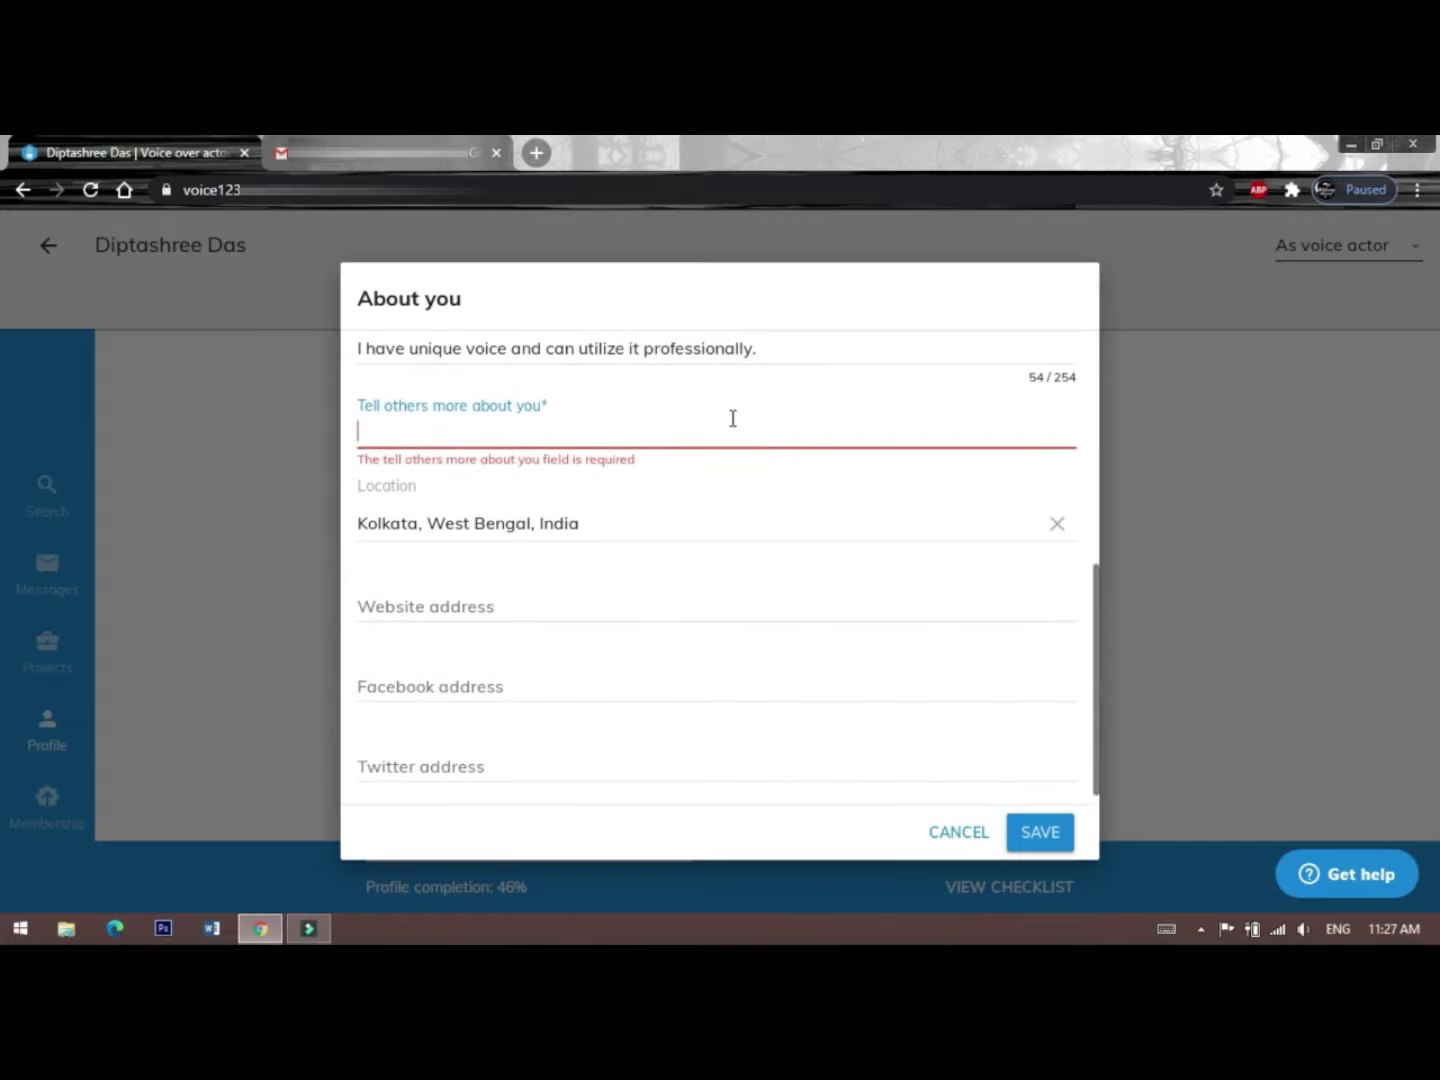
type("I use my ")
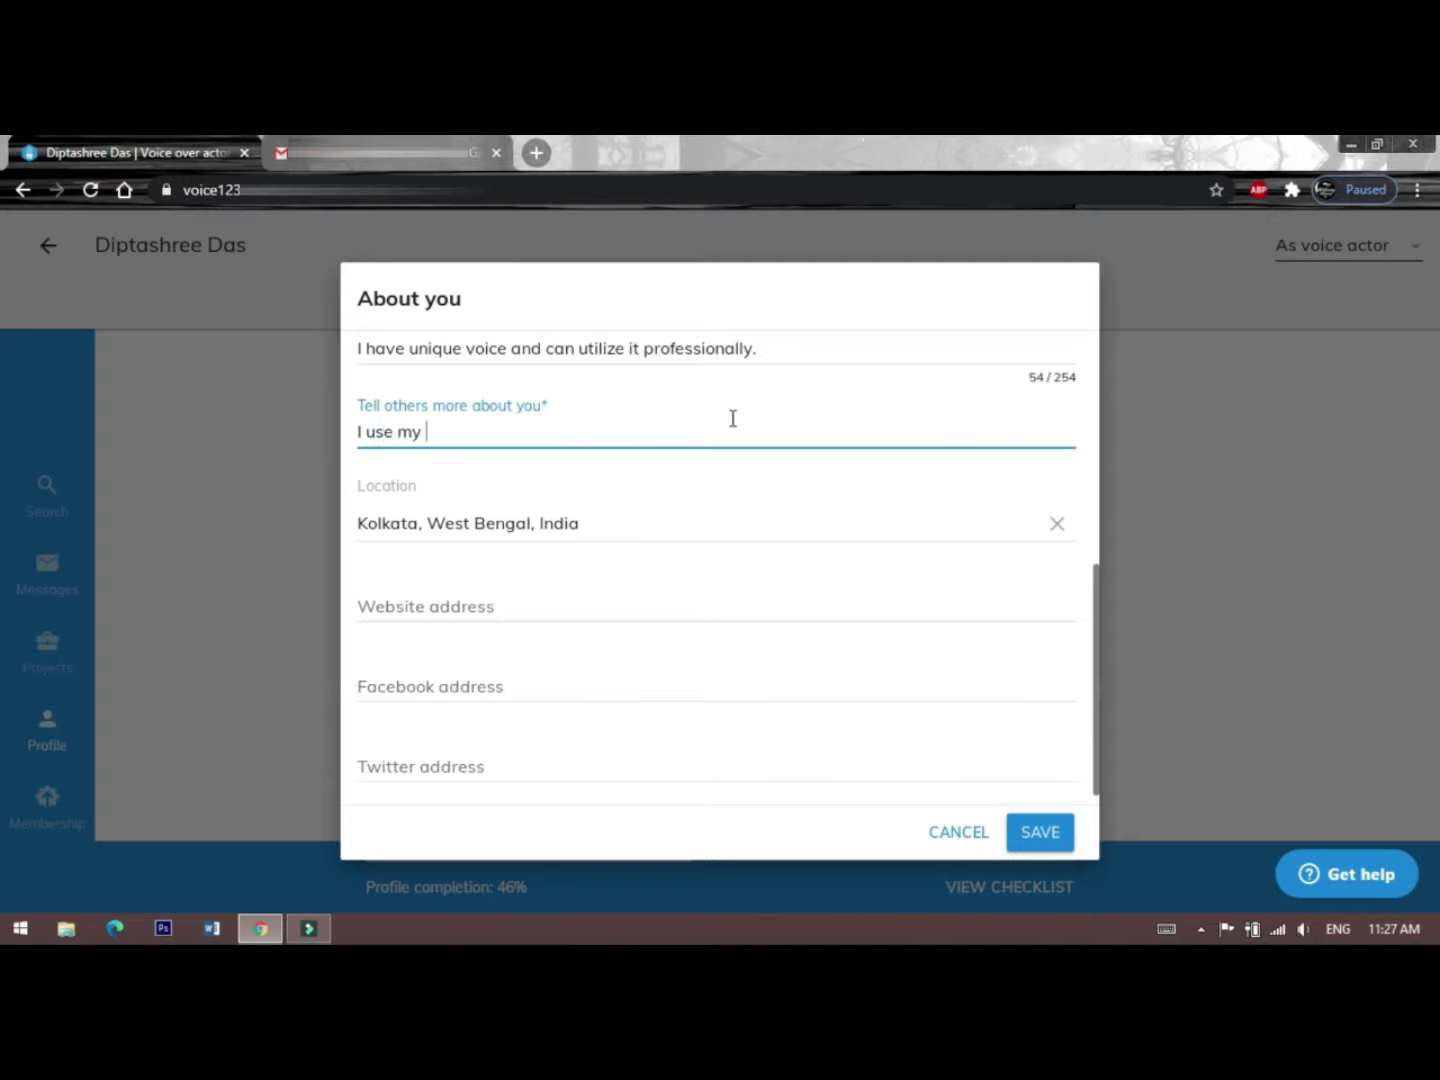
type("potential to it's fu")
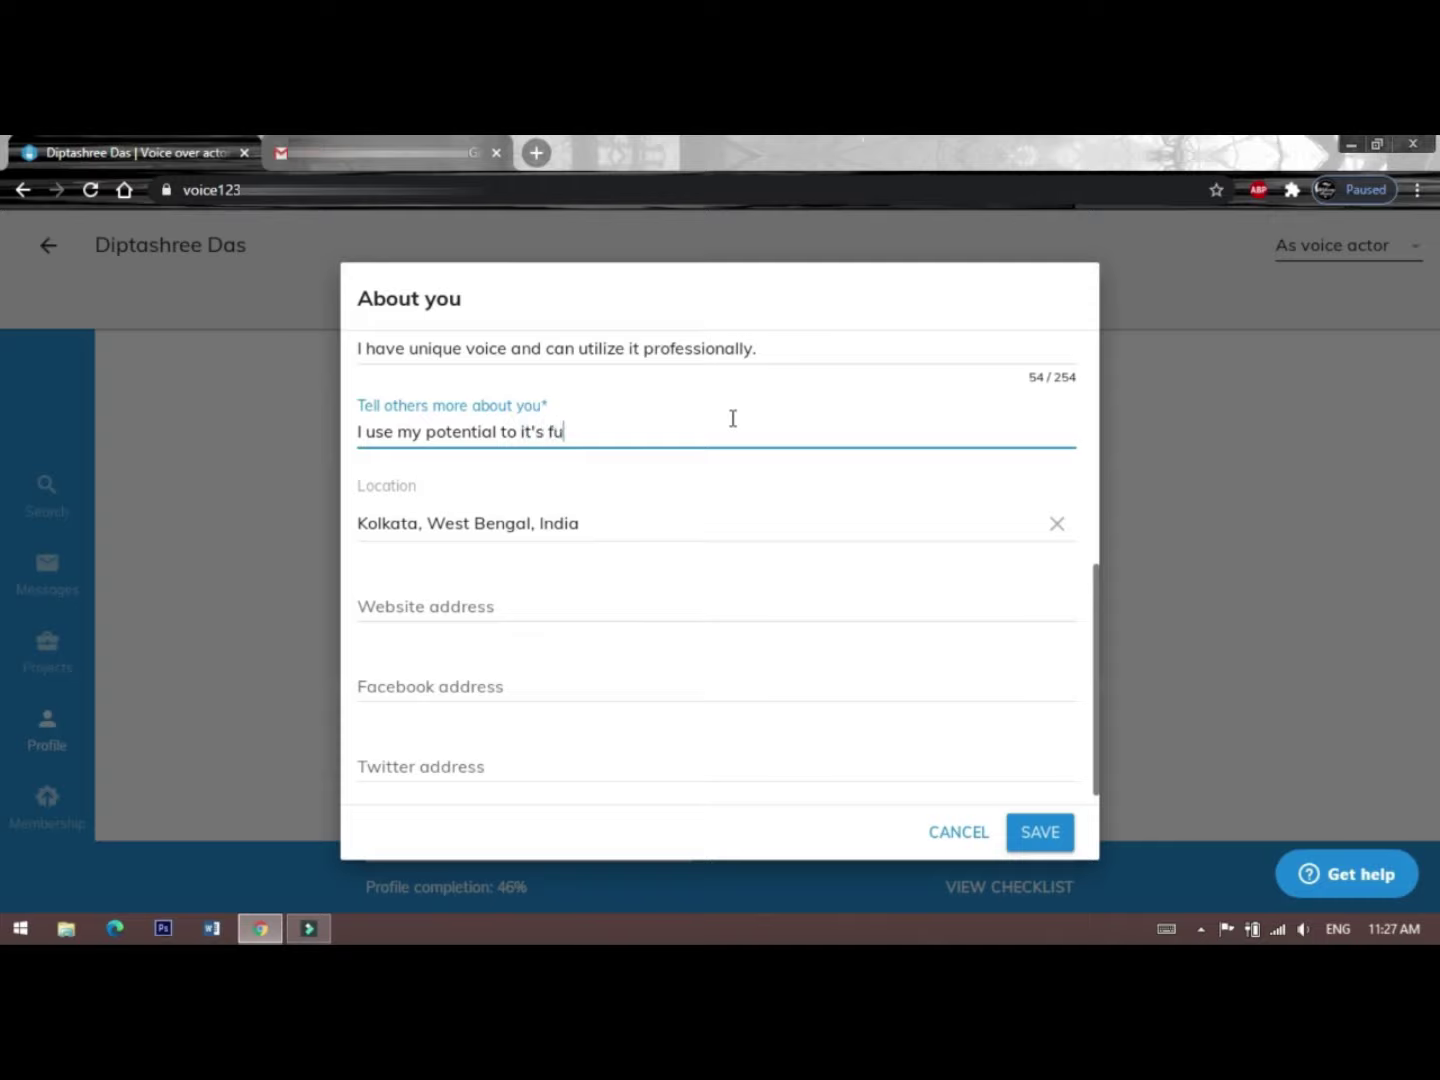
type("llest and")
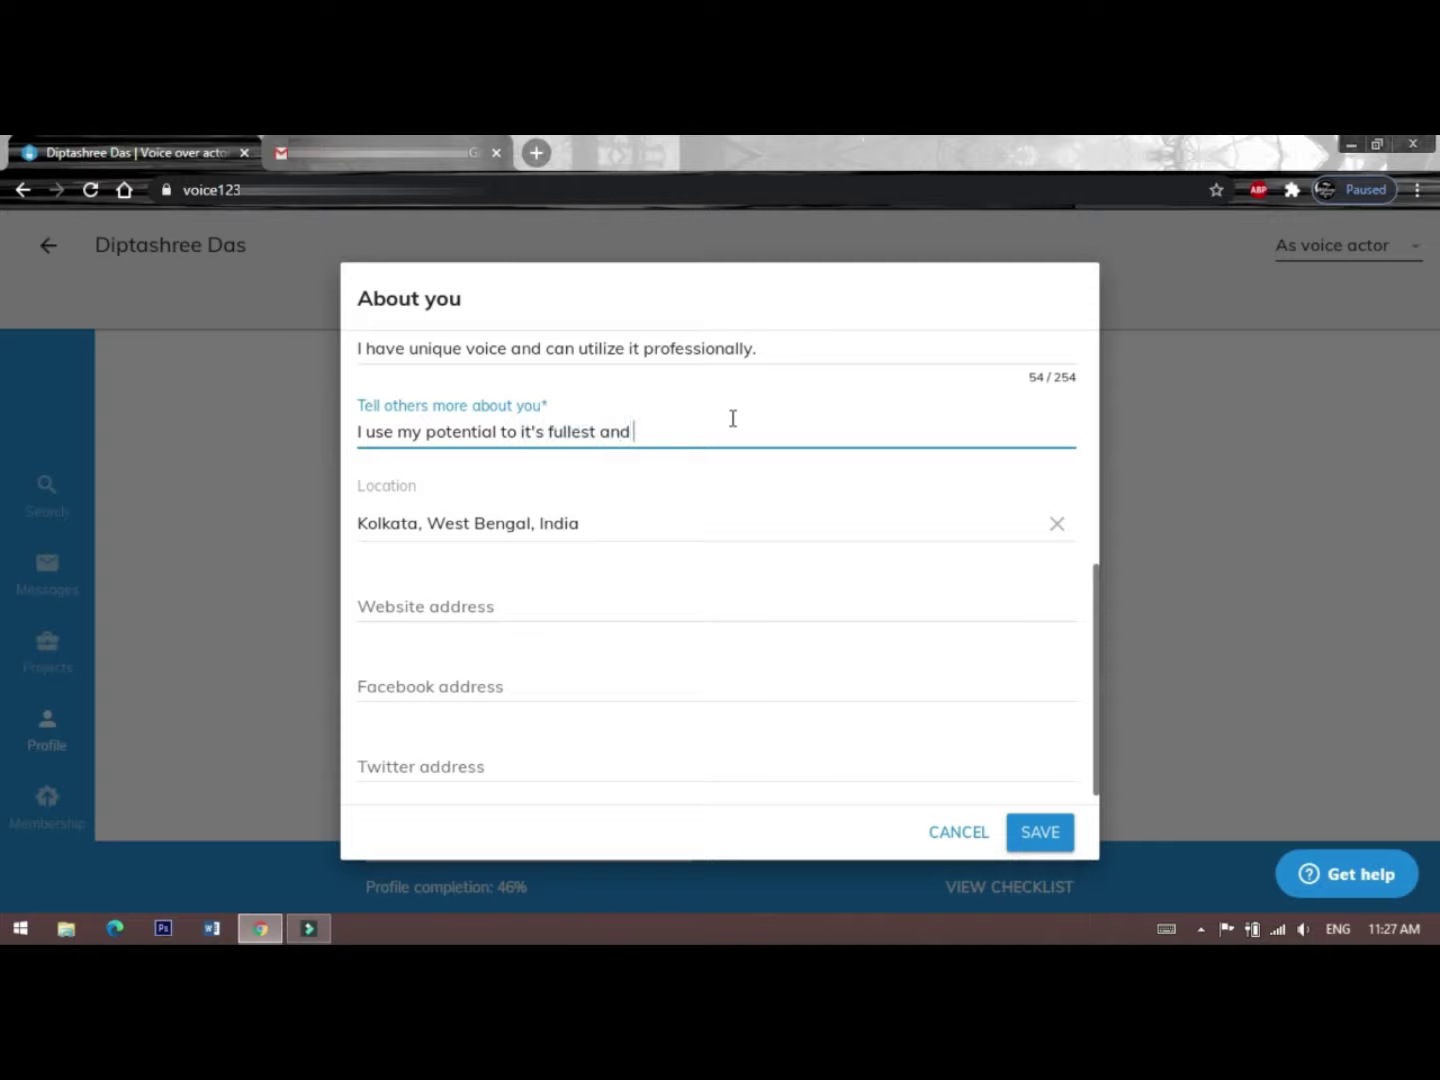